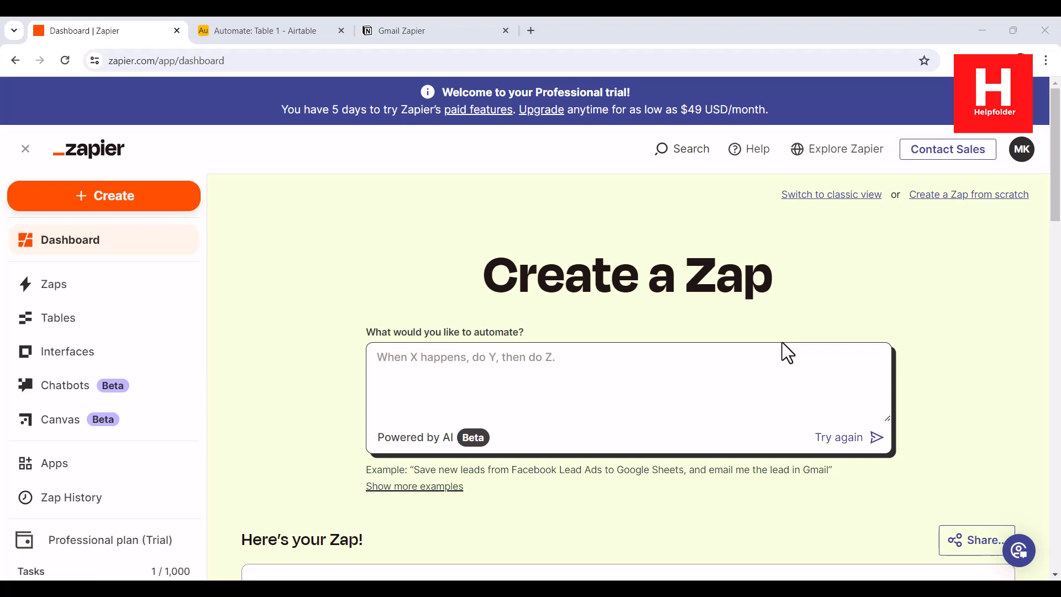
- Look through the connected apps and search them for "airtable" to check the existing connection
left_click(107, 469)
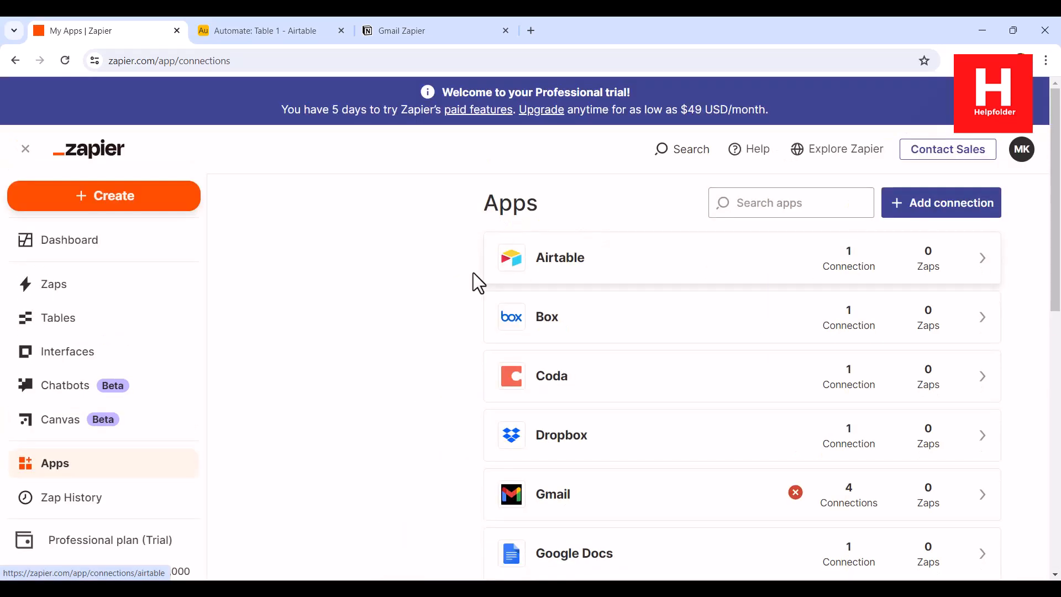
scroll(478, 283, "down", 5)
scroll(497, 293, "down", 2)
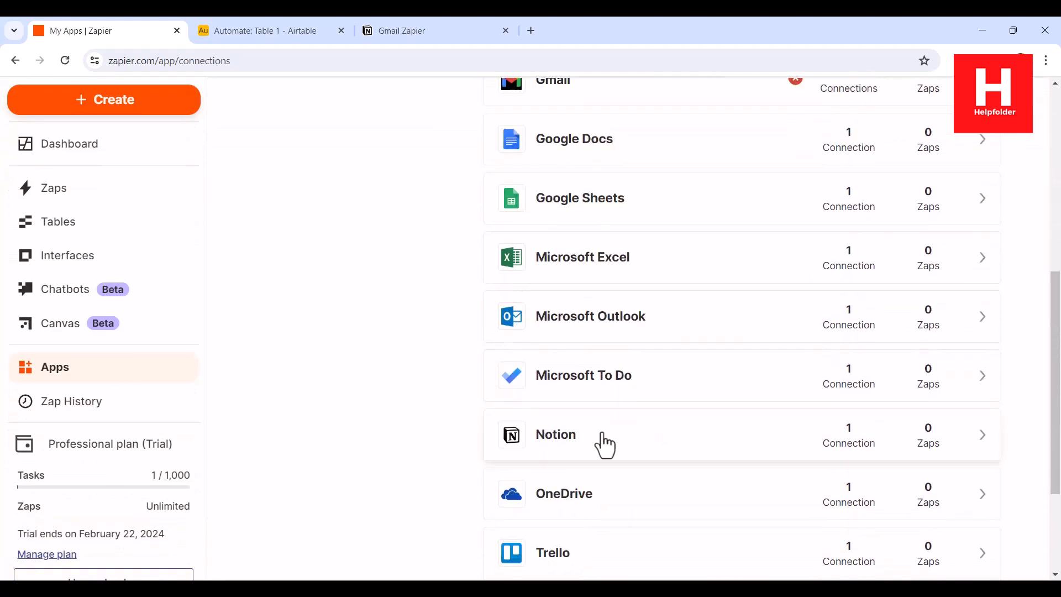
scroll(420, 373, "up", 5)
scroll(420, 373, "up", 3)
left_click(764, 203)
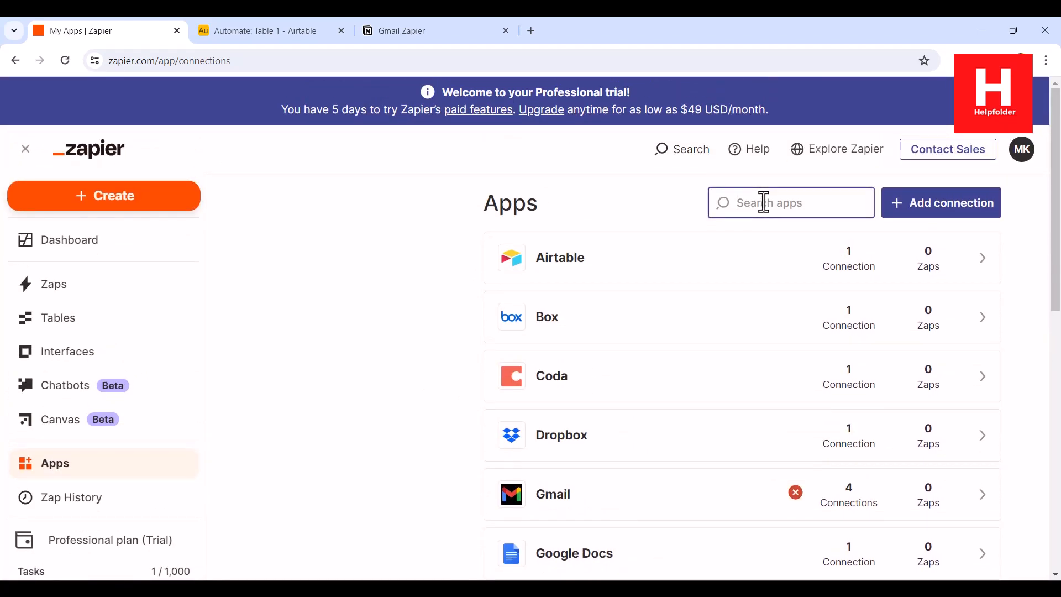
type("airta")
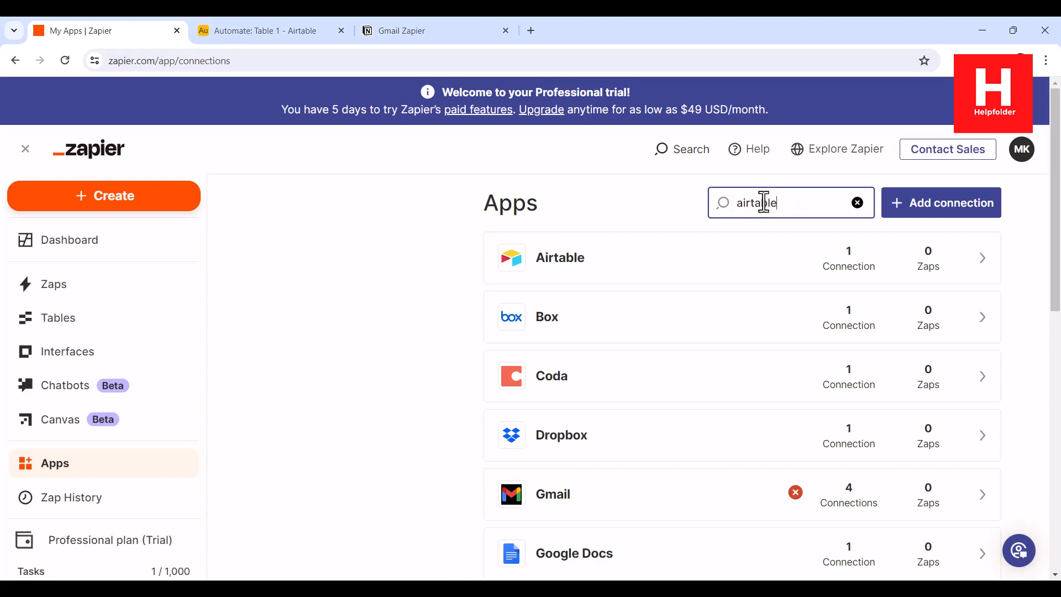
type("ble")
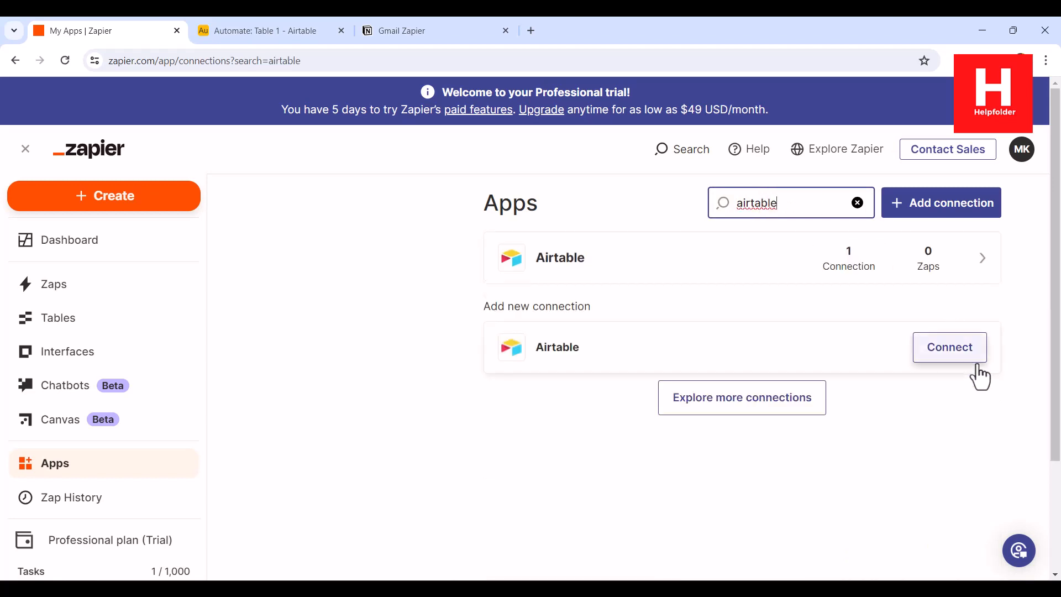
- Search the connected apps for "notion" and clear the search
left_click_drag(798, 206, 631, 205)
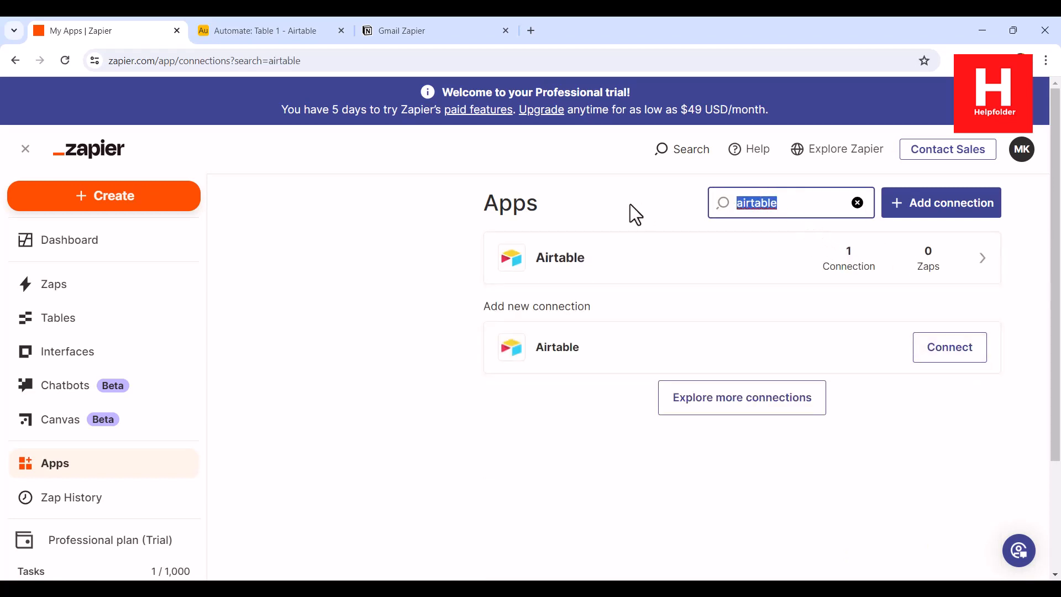
type("notion")
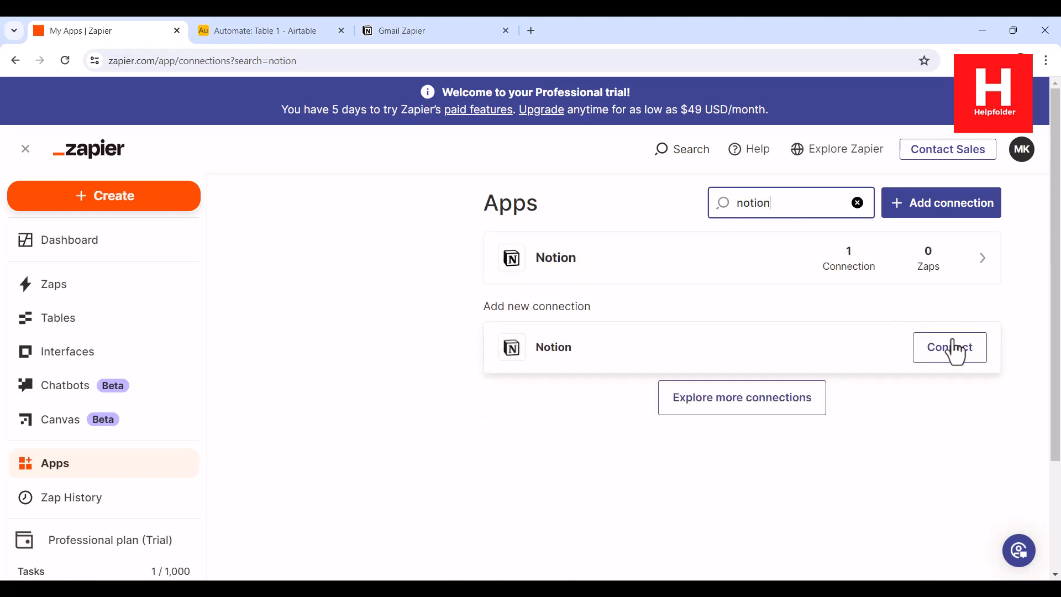
left_click(858, 203)
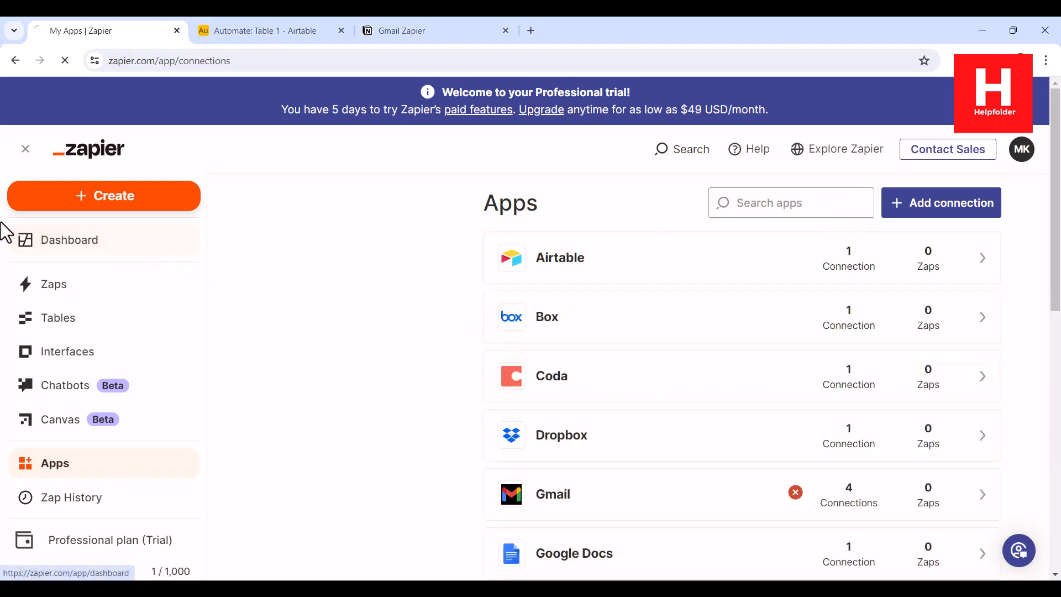
- Generate a Zap from the dashboard with the AI prompt "When airtable table entry comes, update notion database table item."
left_click(68, 251)
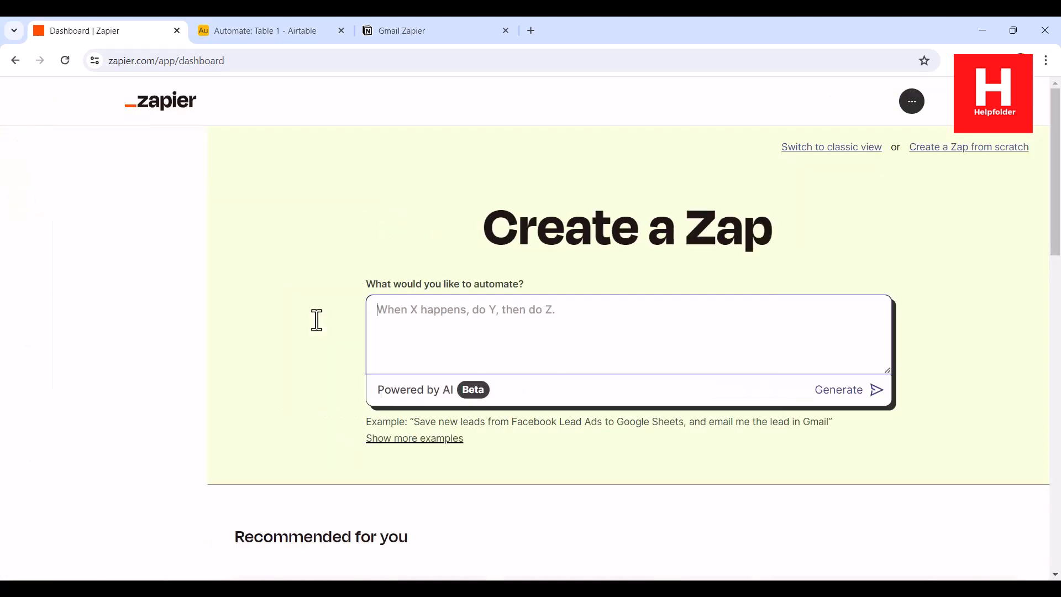
type("When airtable")
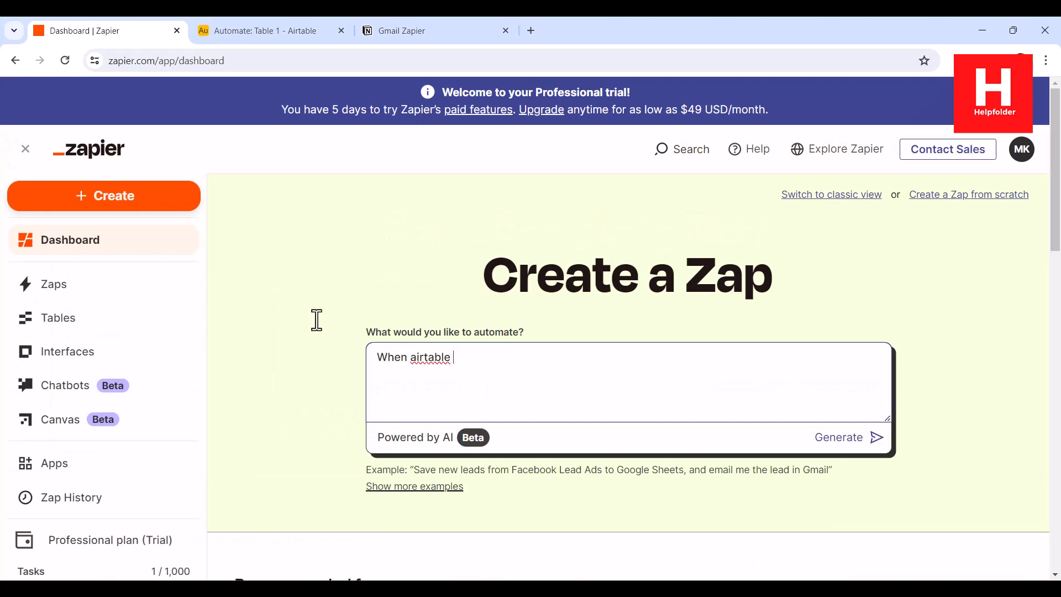
type(" table entry comes, update notion database table item.")
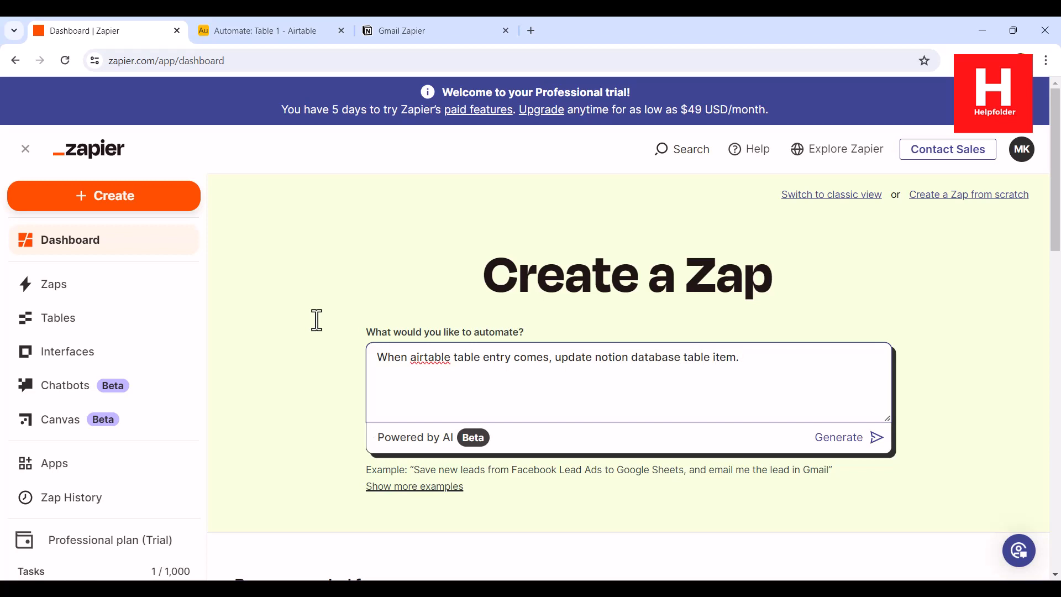
left_click(887, 439)
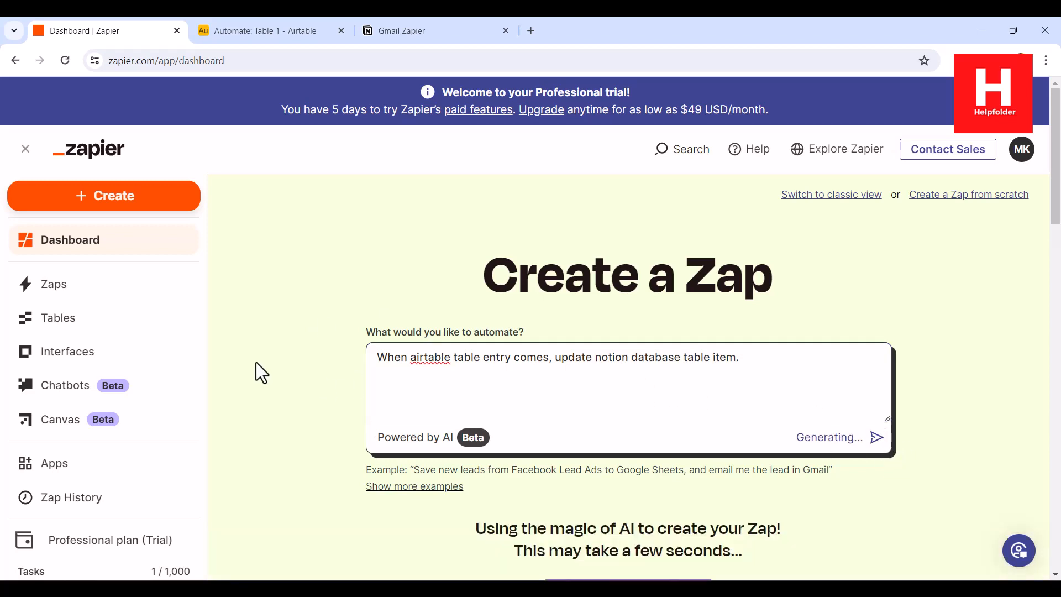
- Open the generated Zap "Sync Airtable Table Entries with Notion Database" for editing and accept the connected Airtable account
scroll(257, 361, "down", 5)
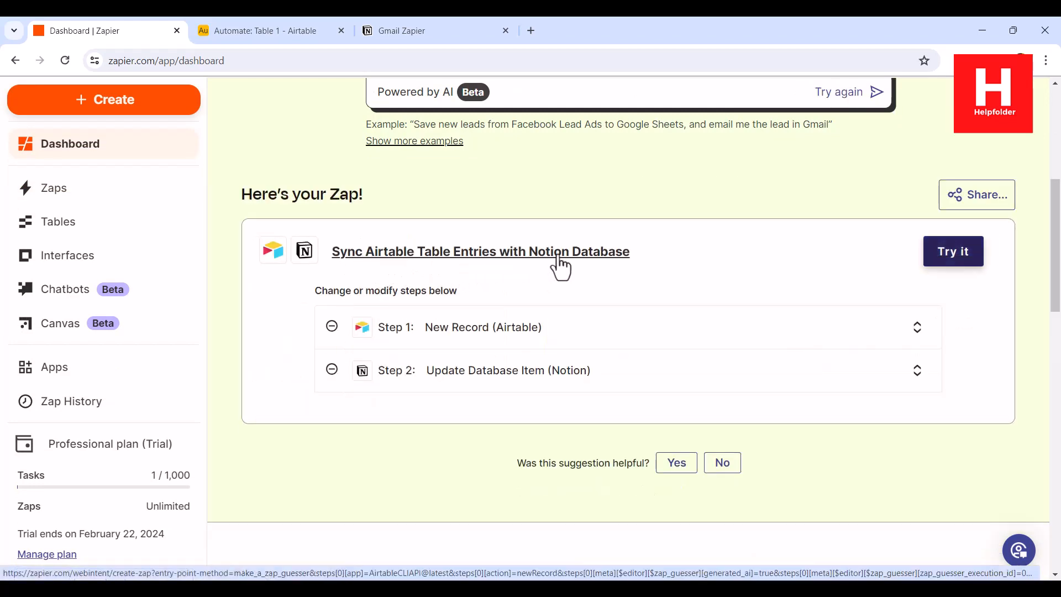
left_click(960, 253)
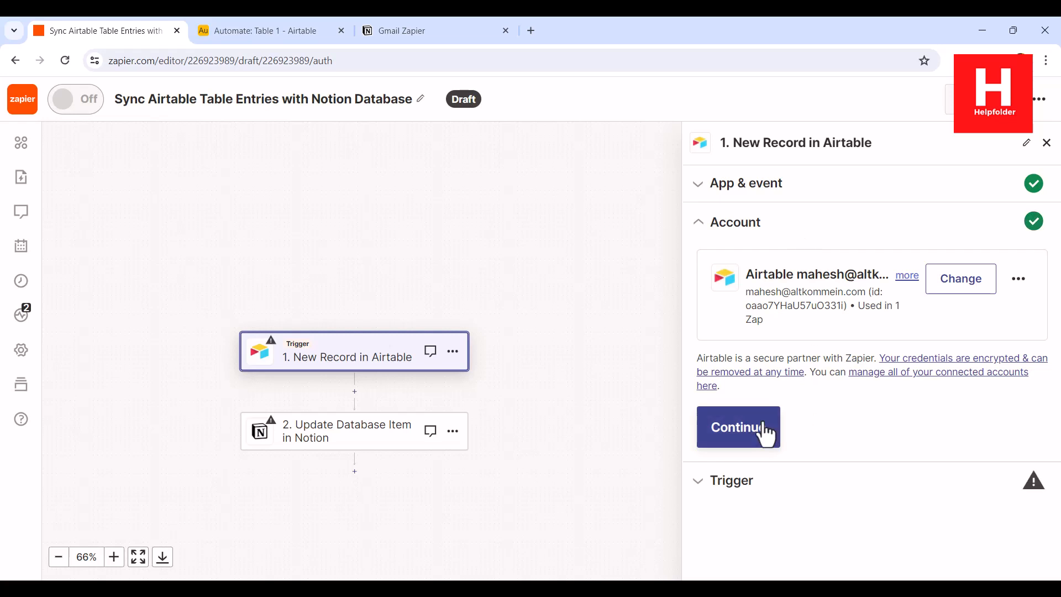
left_click(766, 434)
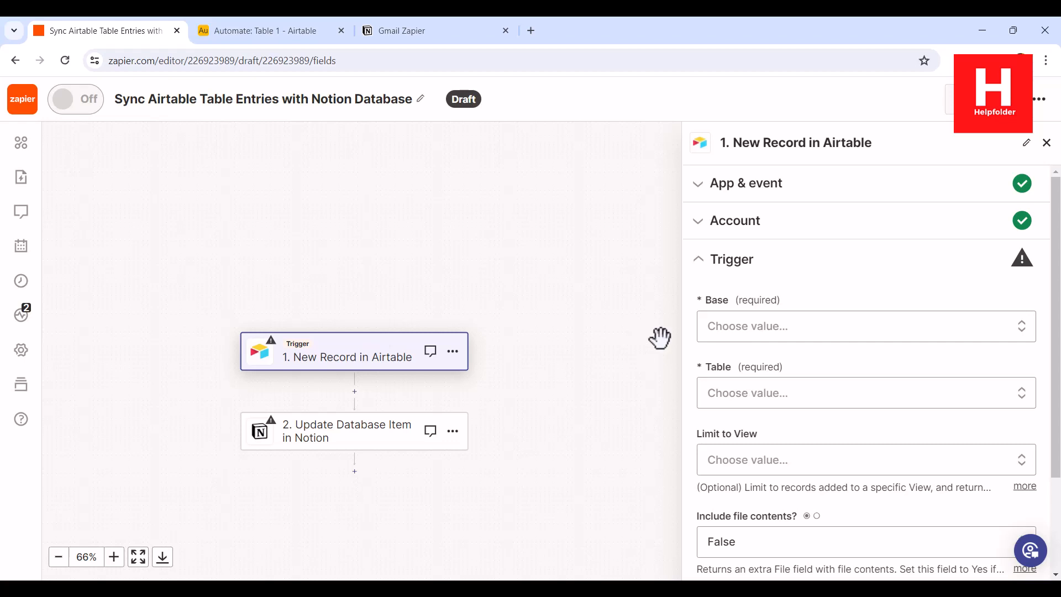
- Set the Airtable trigger's base to Automate and its table to Table 1
left_click(729, 332)
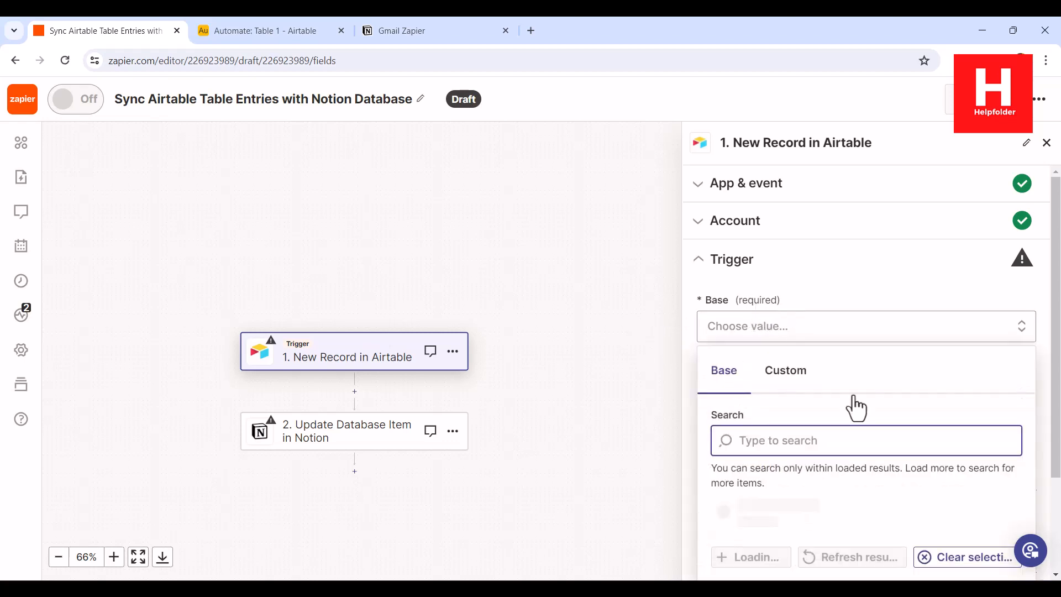
scroll(864, 480, "down", 2)
left_click(790, 452)
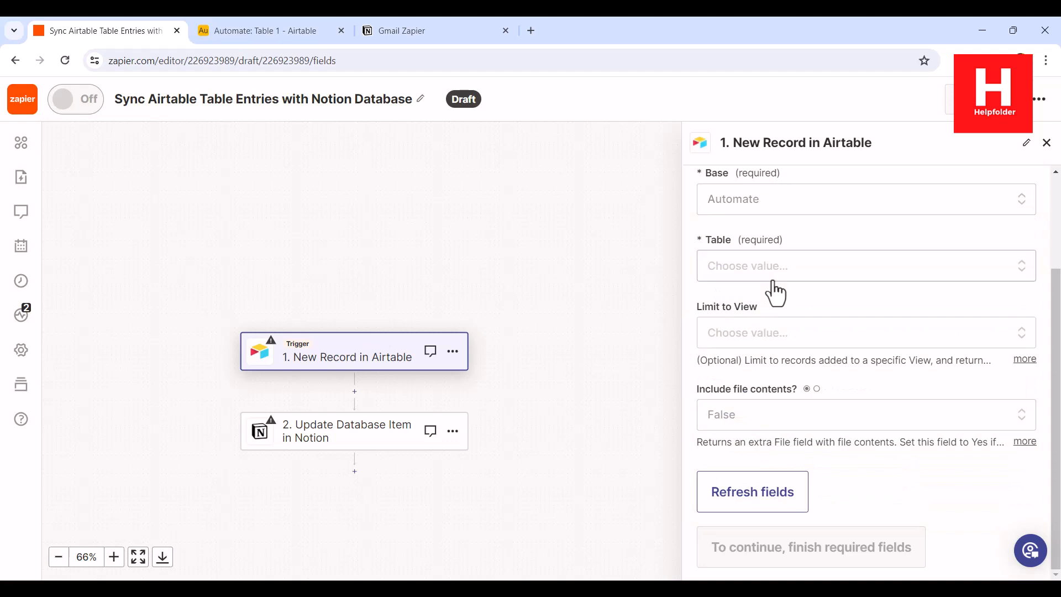
left_click(760, 269)
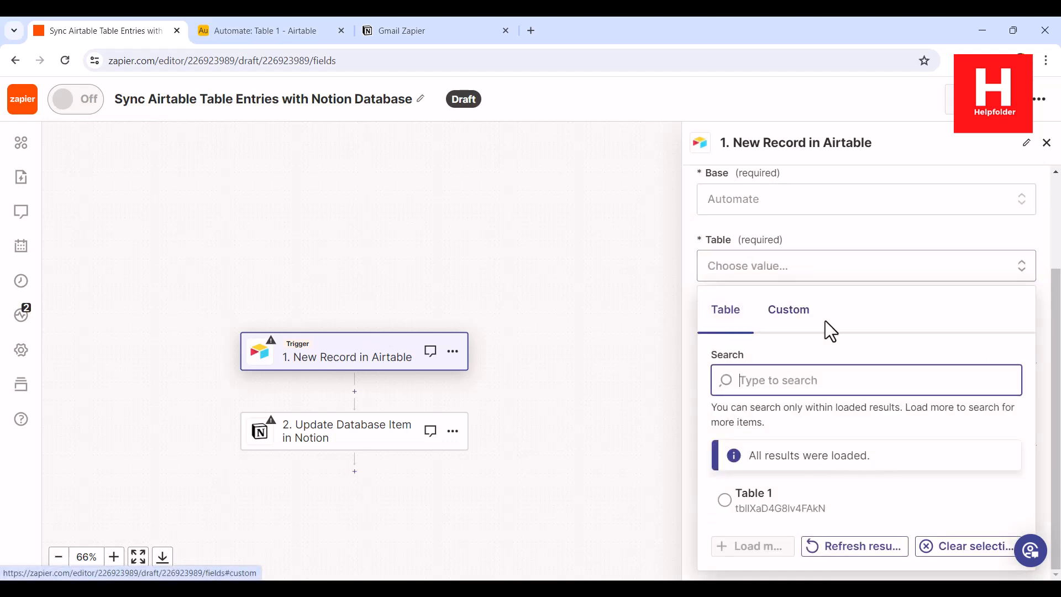
left_click(768, 501)
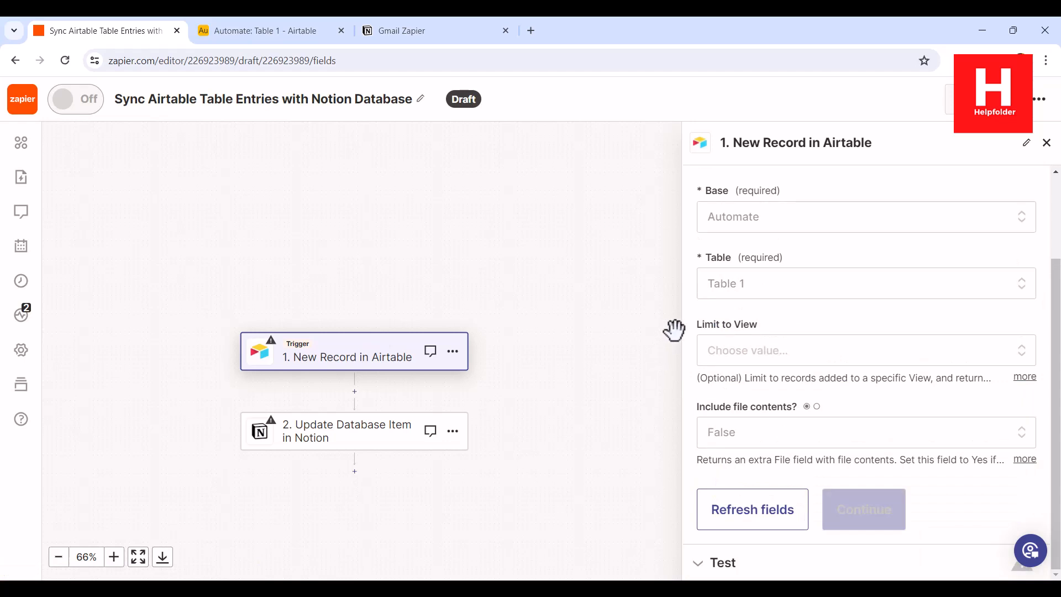
- Limit the Airtable trigger to Grid view, set Include file contents to True, and continue to the trigger test
left_click(759, 357)
scroll(966, 365, "down", 3)
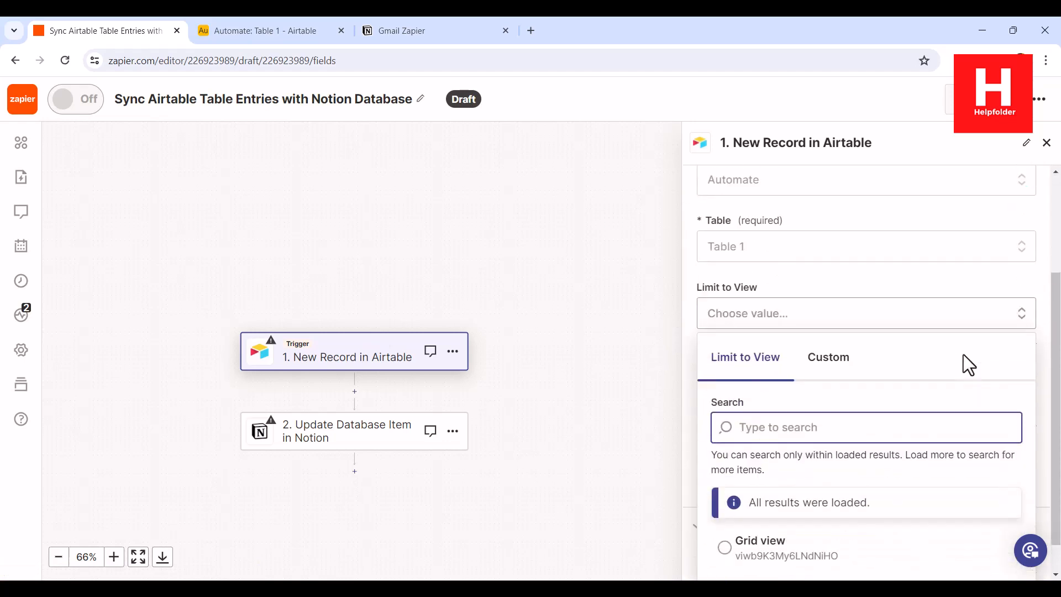
left_click(769, 521)
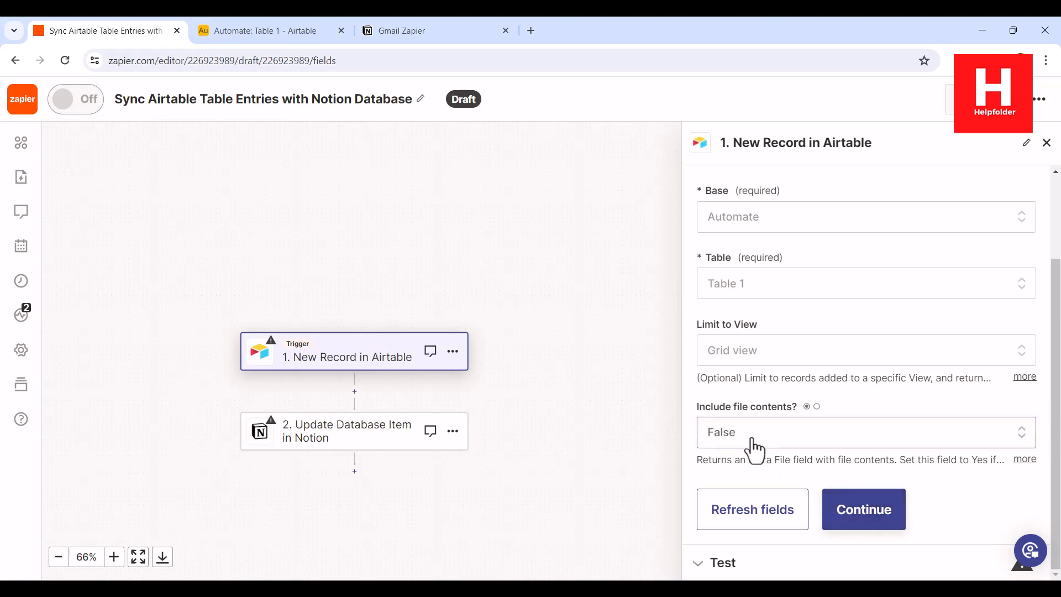
left_click(855, 442)
scroll(878, 442, "down", 1)
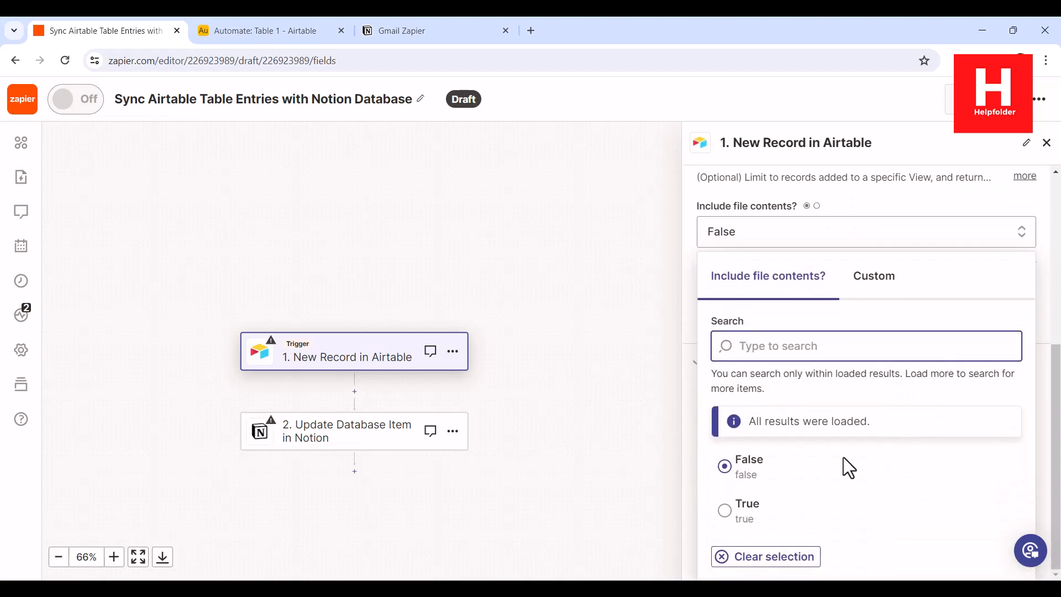
left_click(760, 512)
left_click(900, 498)
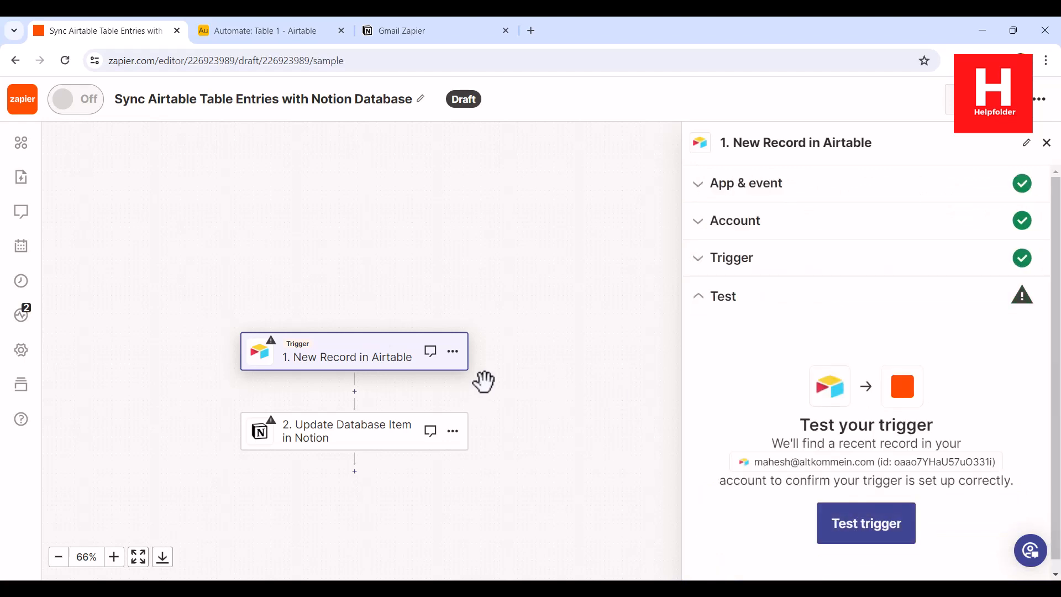
- Test the Airtable trigger and continue with Record A as the sample record
left_click(884, 522)
scroll(862, 323, "down", 4)
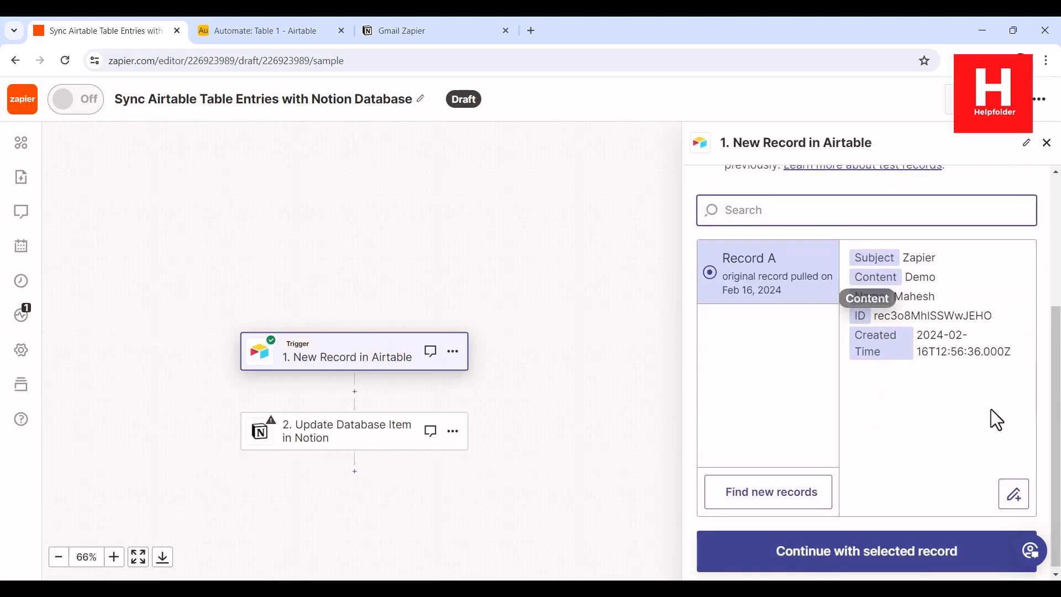
left_click(837, 536)
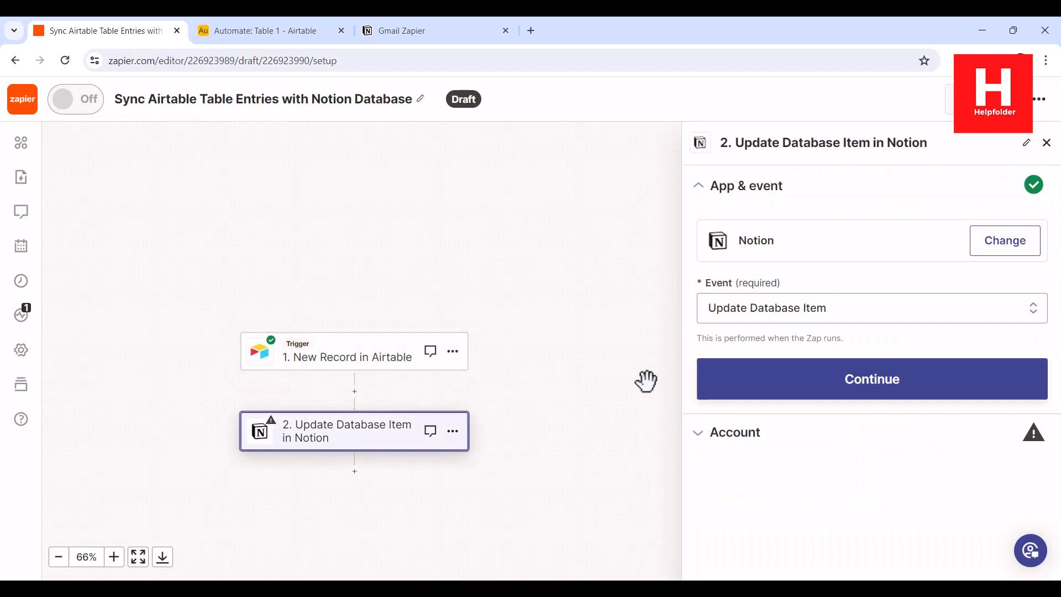
- Review the available Notion events, keep Update Database Item, and accept the connected Notion account
left_click(835, 308)
scroll(947, 372, "down", 1)
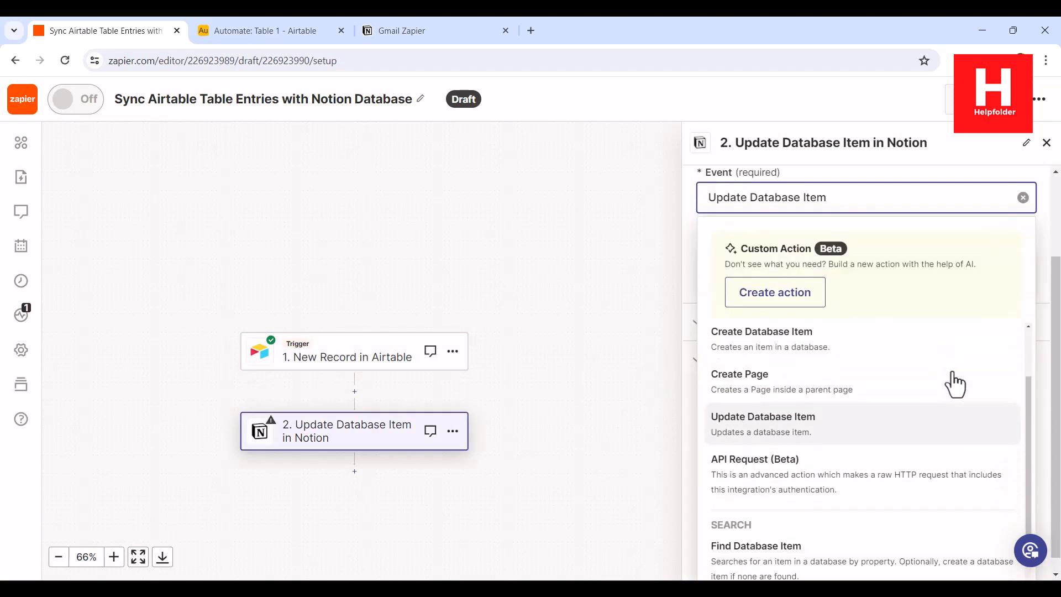
scroll(952, 383, "up", 1)
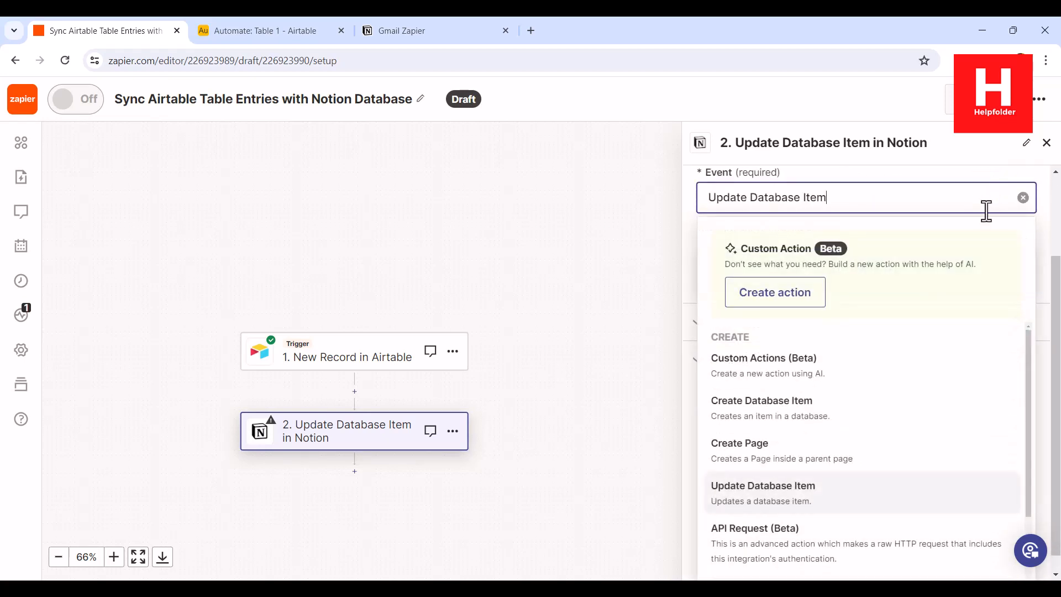
left_click(1050, 201)
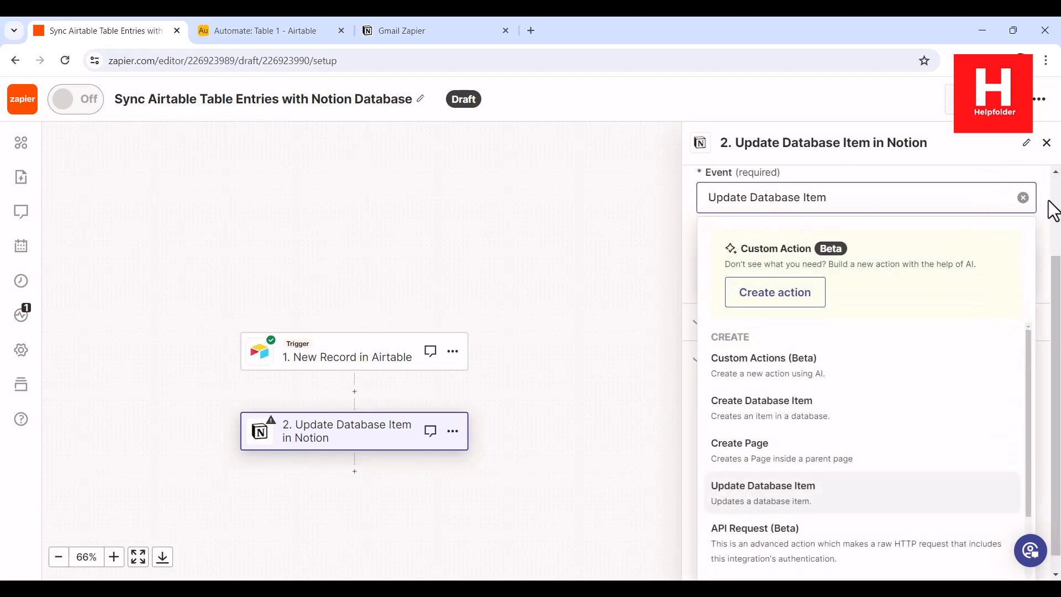
left_click(876, 383)
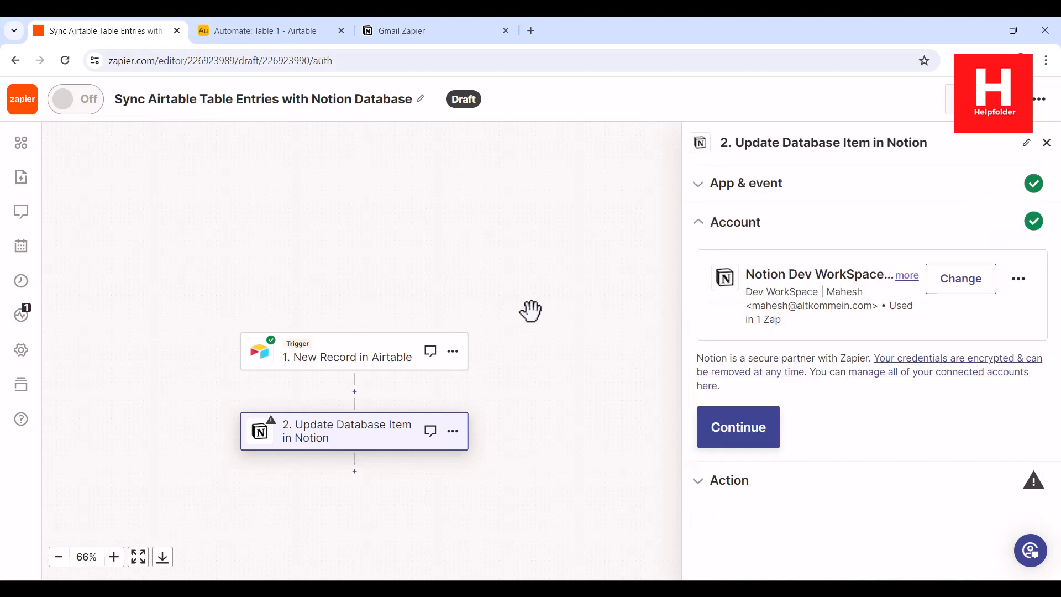
left_click(763, 436)
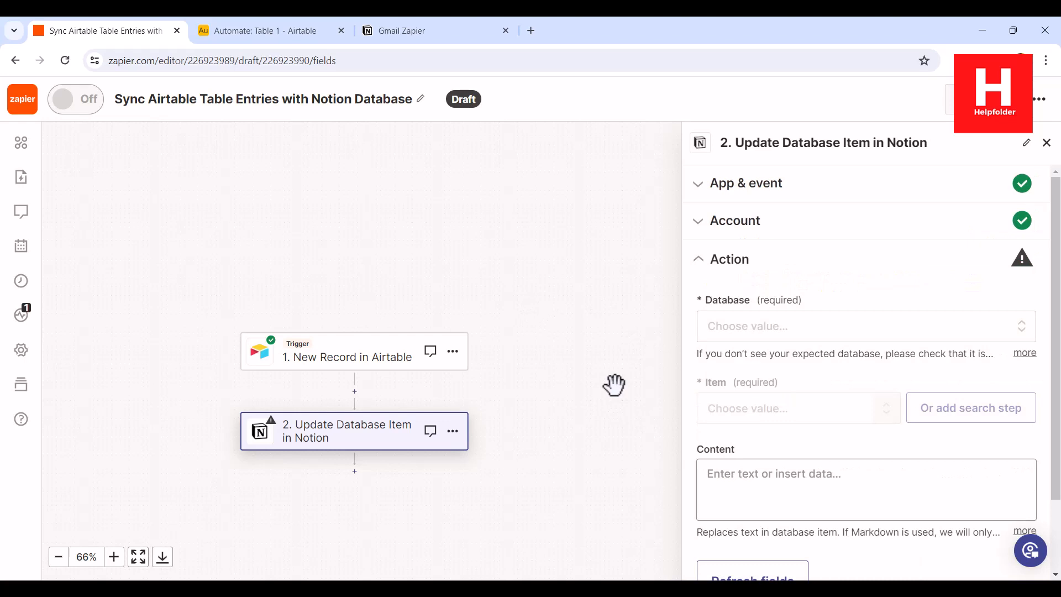
- Set the database of the Notion Update Database Item action to Gmail Zapier
left_click(764, 334)
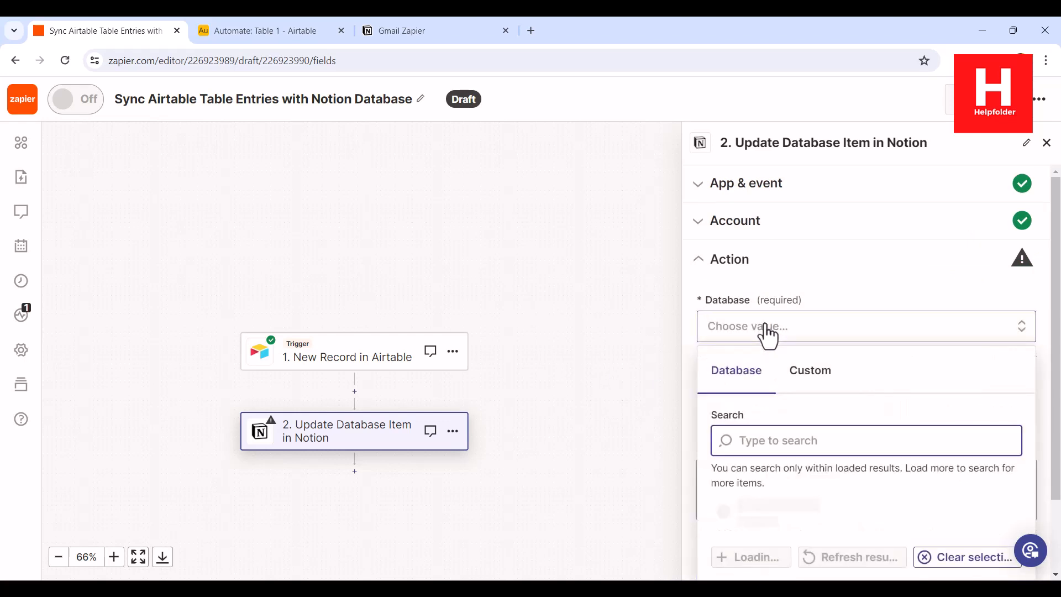
scroll(983, 394, "down", 2)
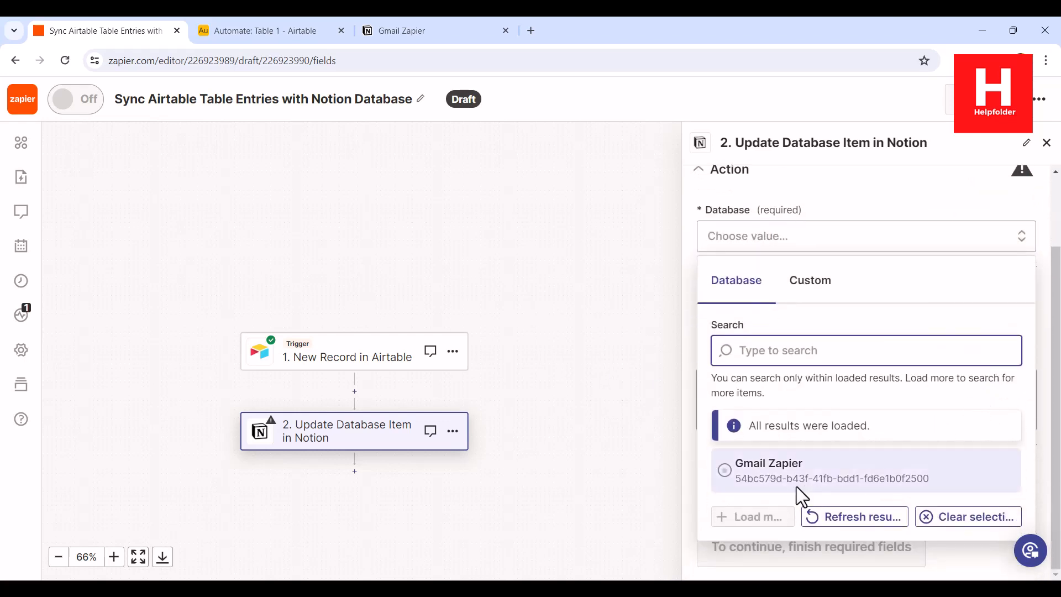
left_click(866, 480)
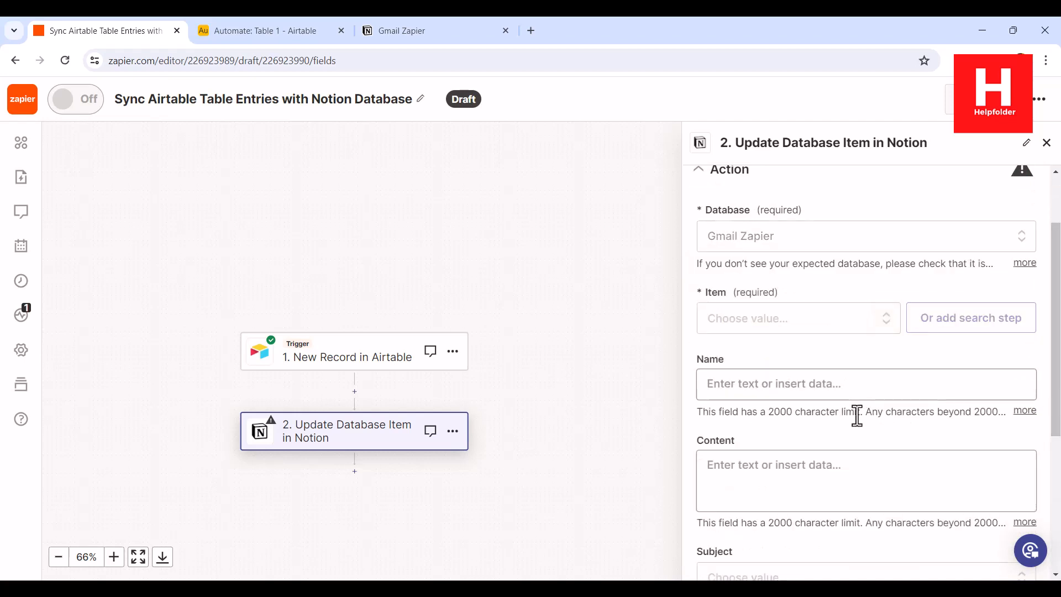
- Check which items are offered for the required Item field of the Notion action, then close the list
left_click(745, 325)
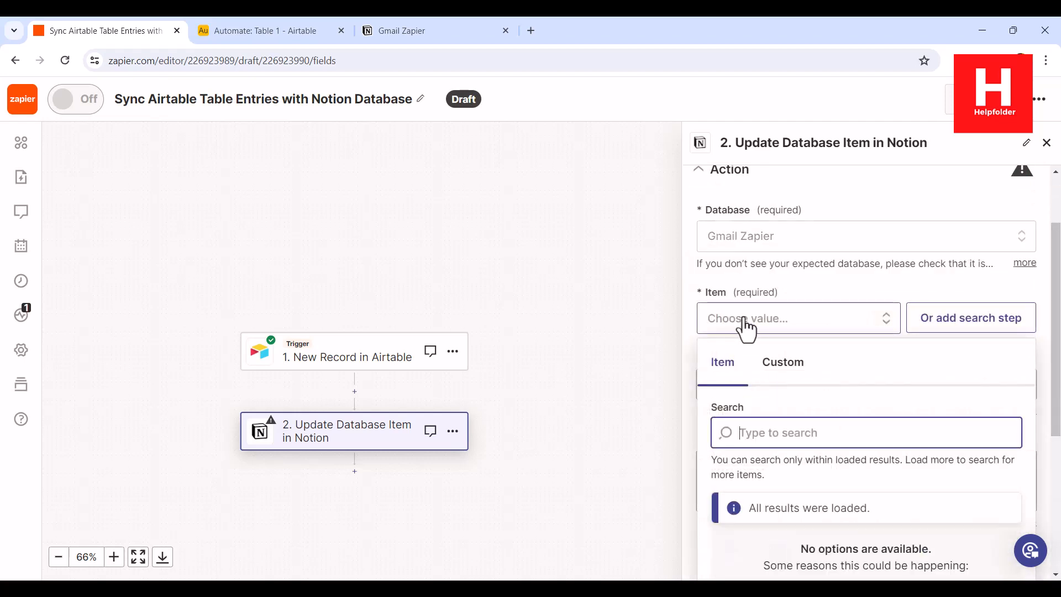
scroll(960, 419, "down", 5)
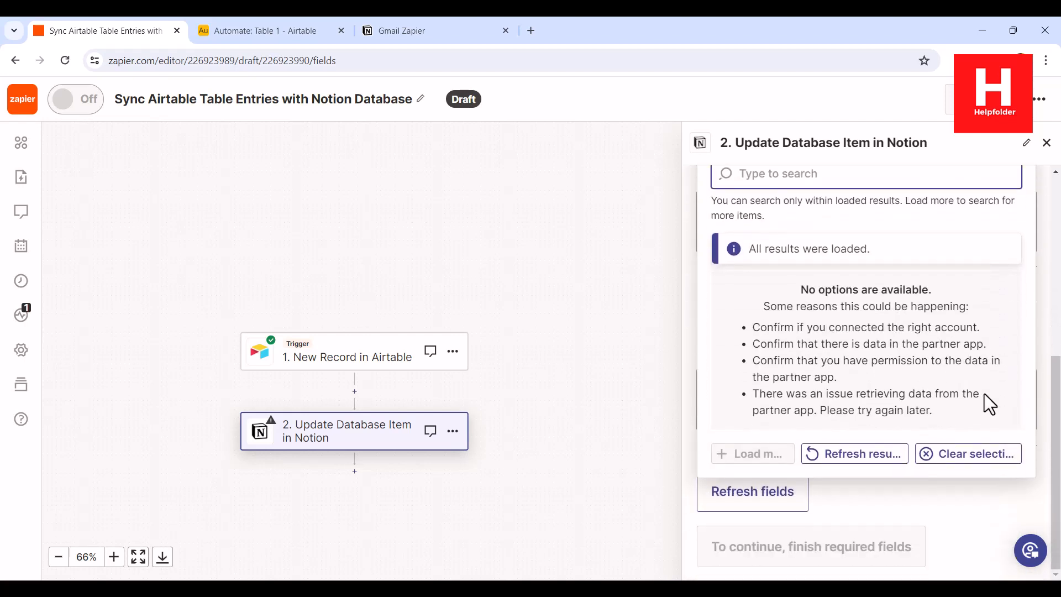
scroll(984, 393, "up", 3)
left_click(1046, 289)
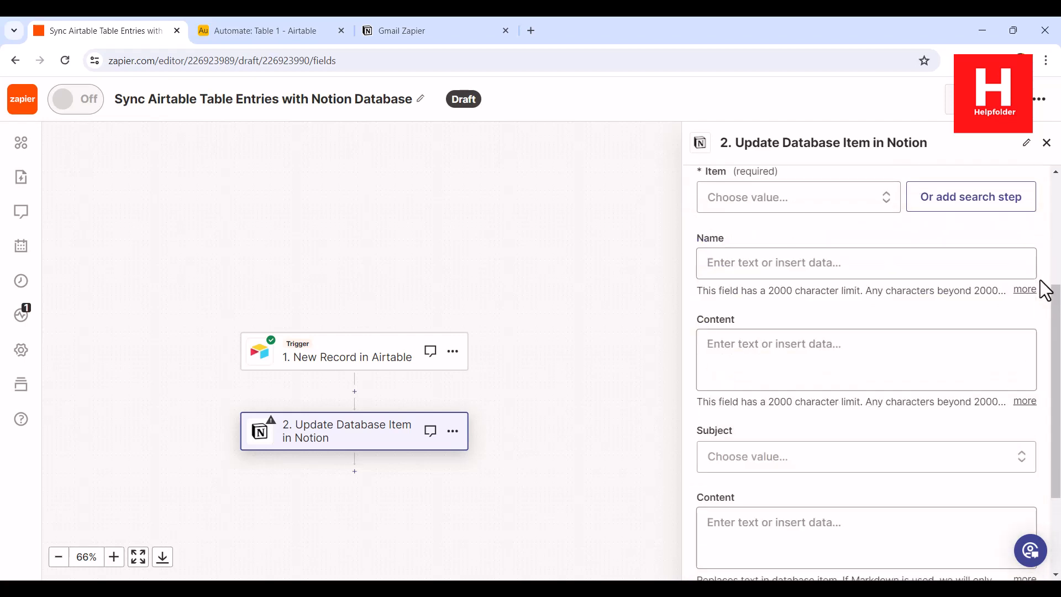
- Map the Notion Name field to the Airtable Name and the first Content field to the Airtable Content
left_click(742, 264)
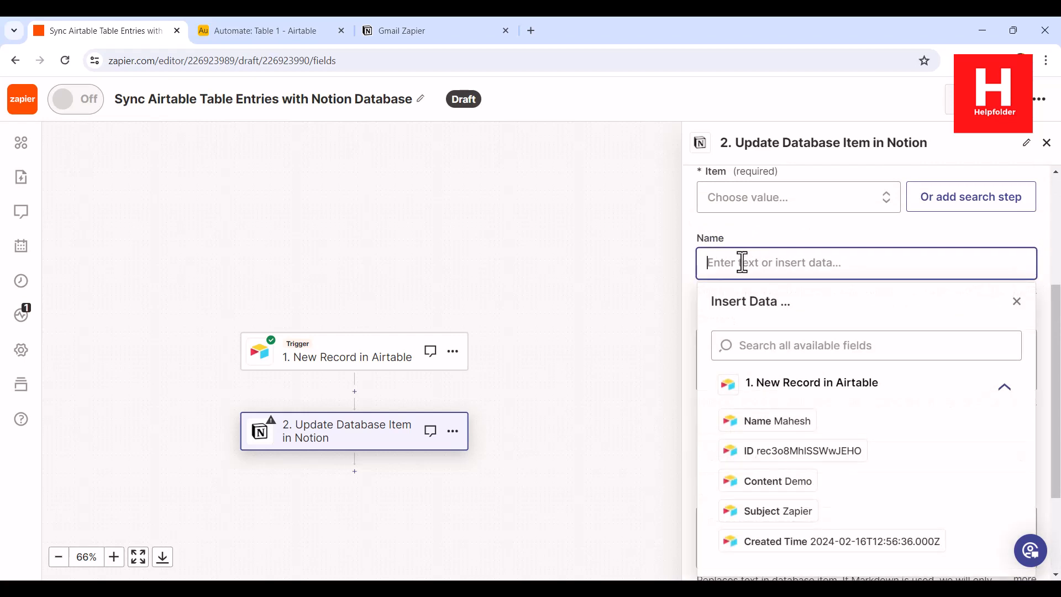
left_click(793, 436)
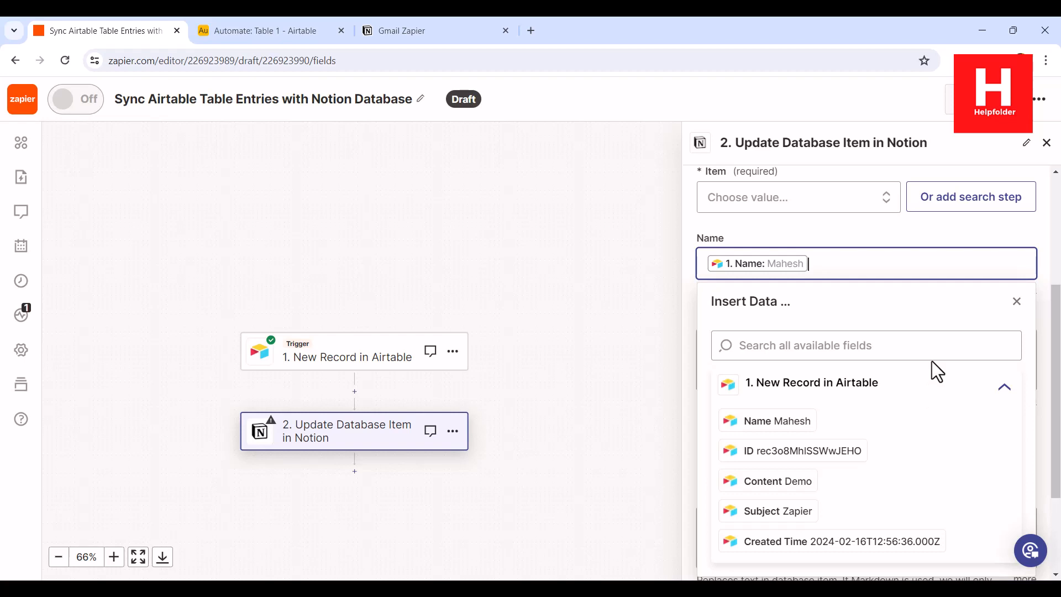
left_click(1051, 253)
left_click(806, 345)
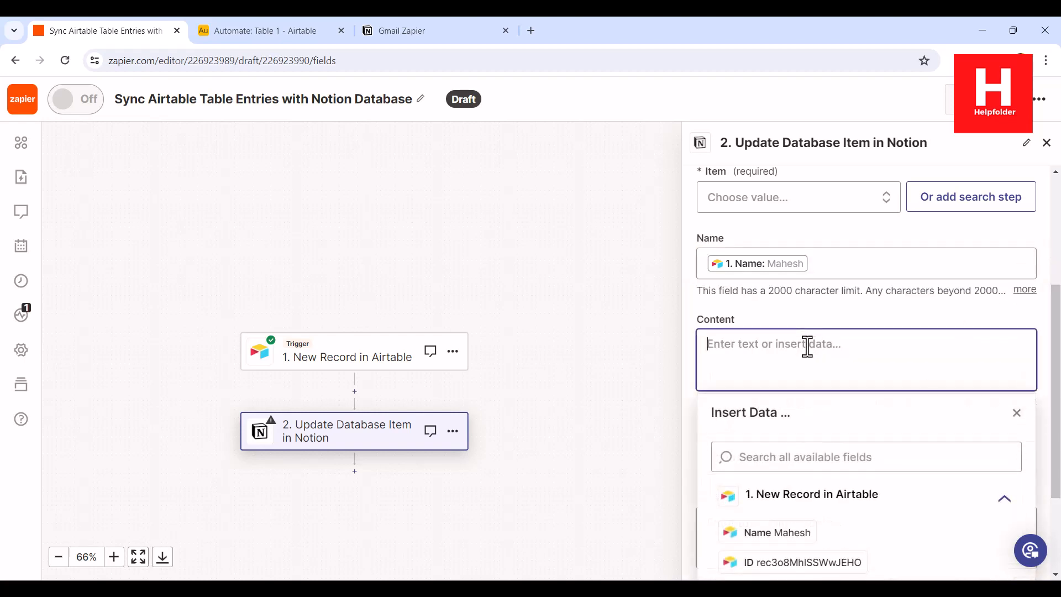
scroll(829, 522, "down", 3)
left_click(788, 456)
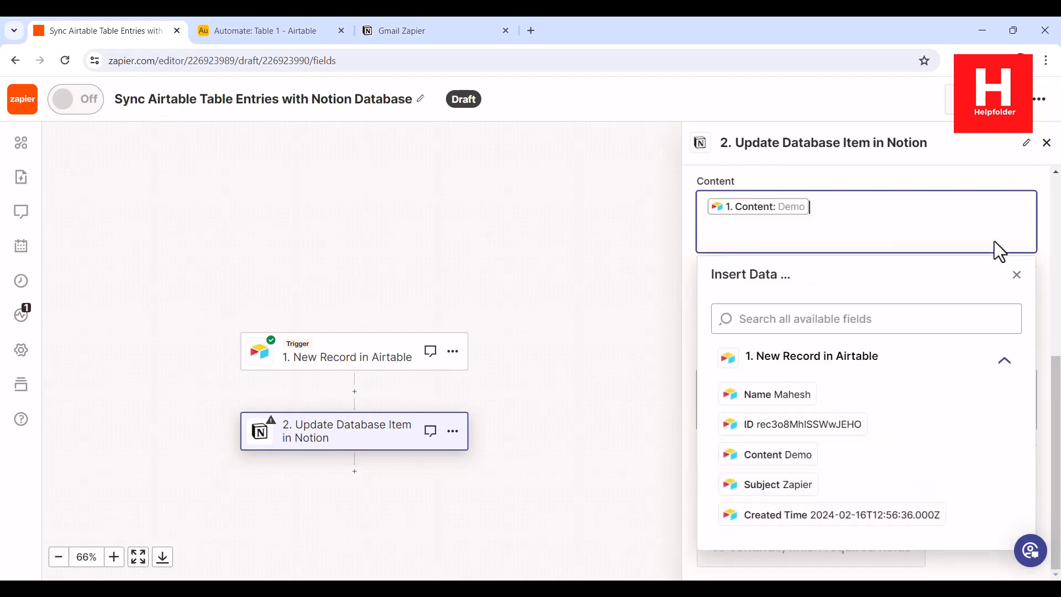
left_click(1047, 271)
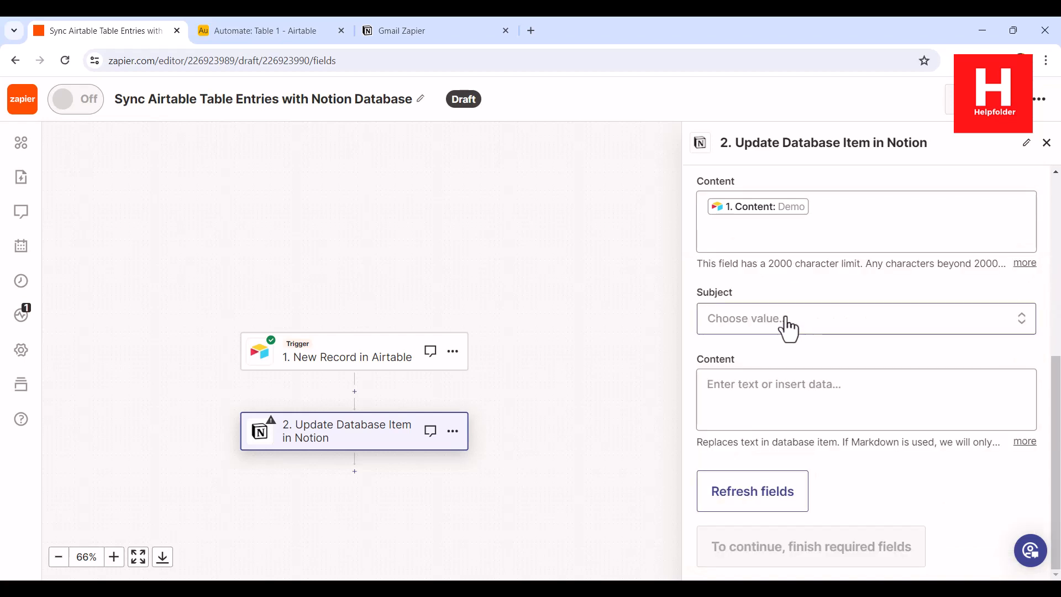
- Look through the existing options offered for the Notion Subject field without choosing one
left_click(807, 328)
scroll(882, 429, "down", 4)
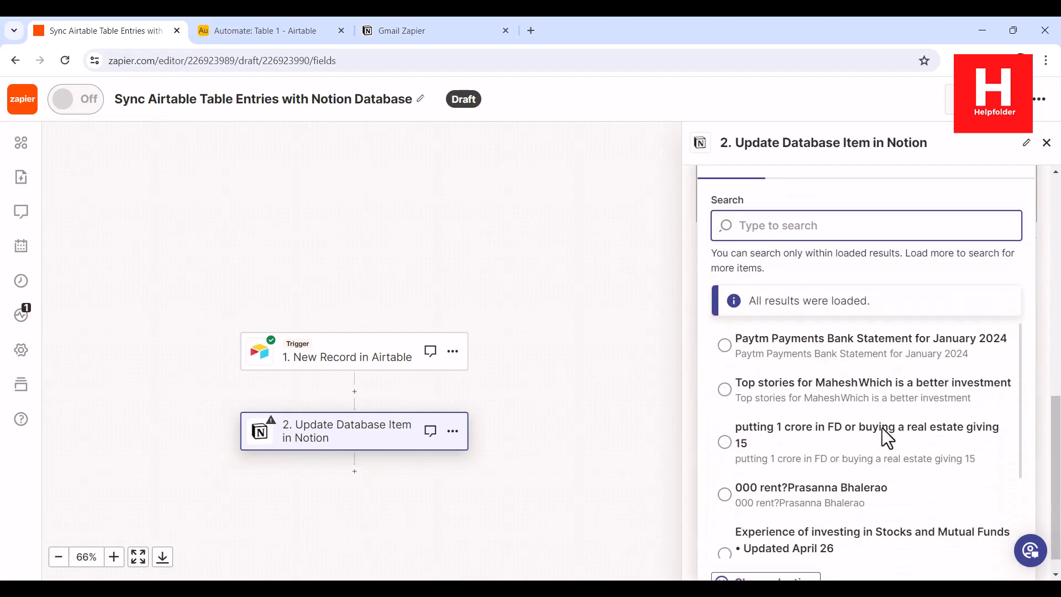
scroll(885, 441, "down", 2)
left_click(887, 441)
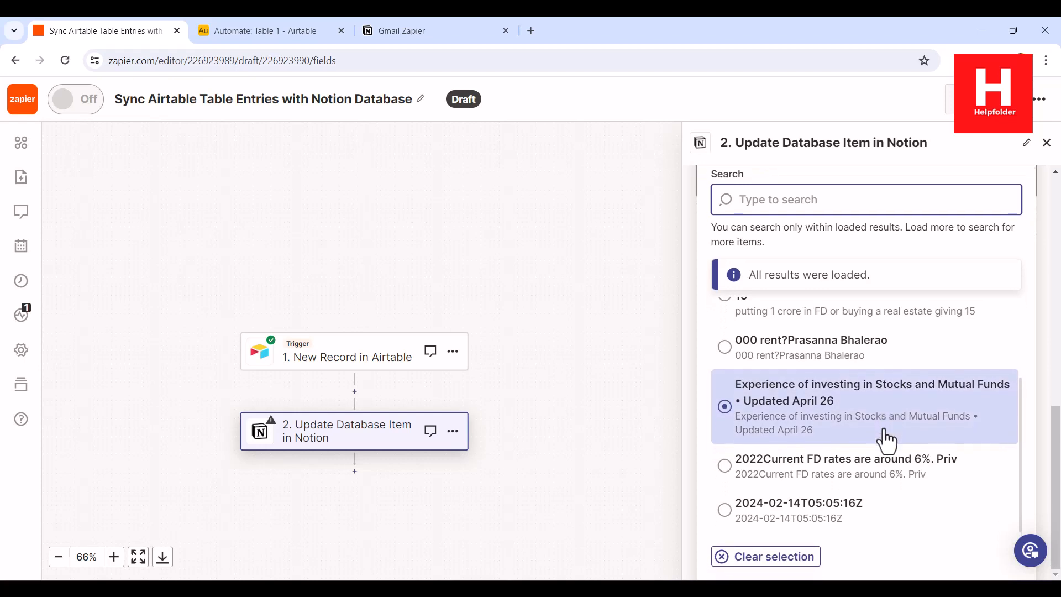
scroll(884, 429, "up", 2)
scroll(884, 429, "down", 2)
scroll(884, 428, "up", 2)
scroll(884, 427, "down", 1)
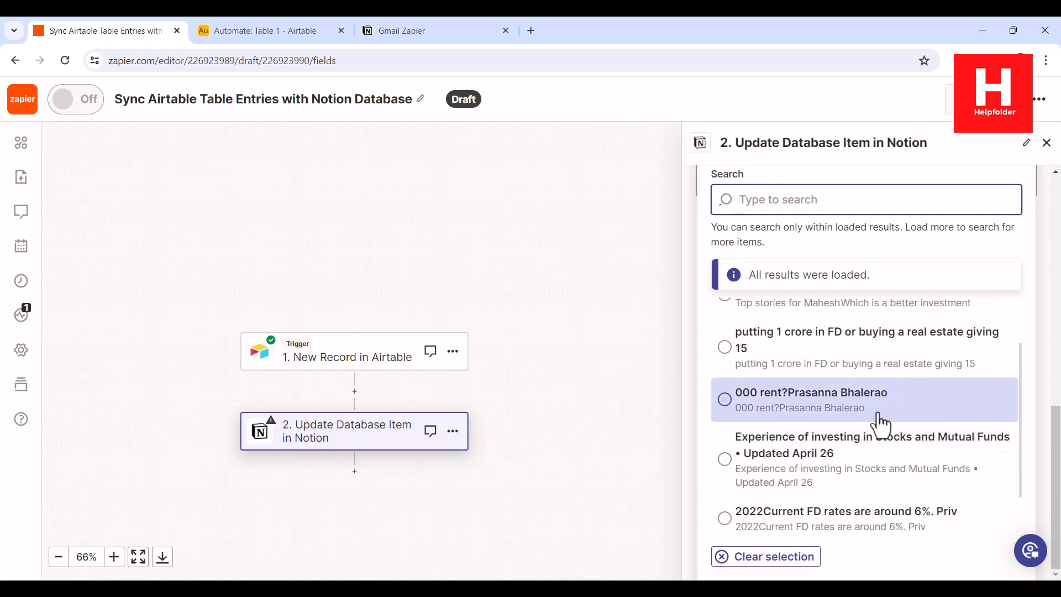
scroll(877, 413, "up", 2)
scroll(1044, 339, "up", 2)
left_click(1046, 319)
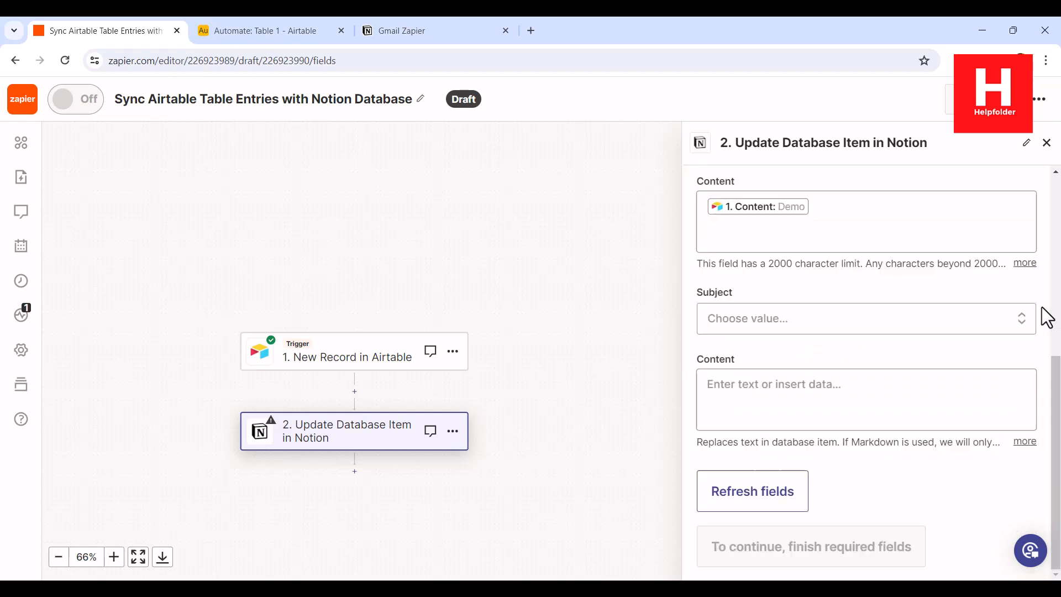
scroll(1048, 317, "up", 4)
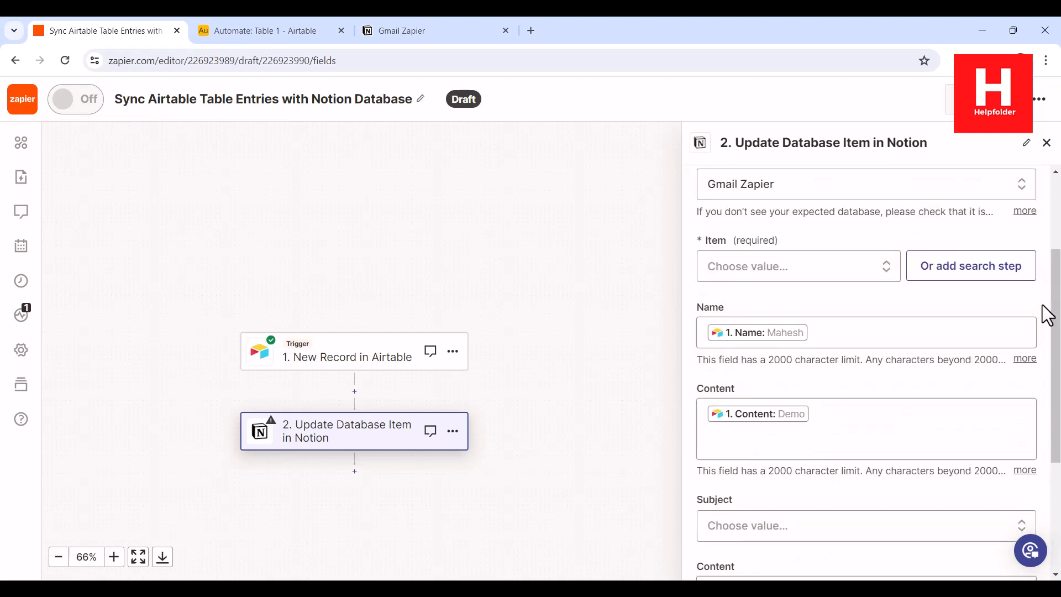
scroll(1017, 372, "down", 4)
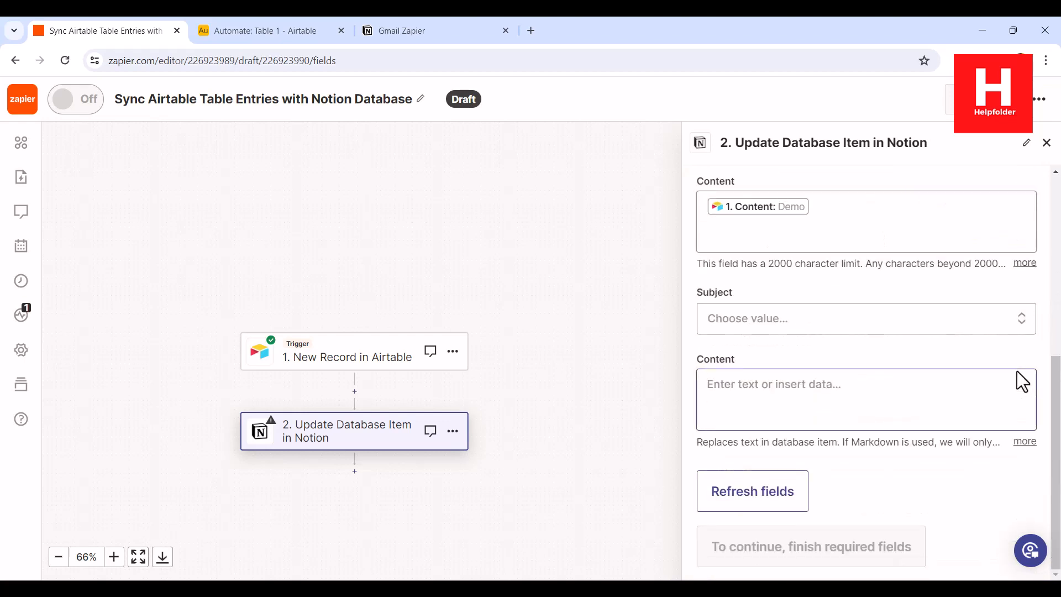
left_click(933, 321)
scroll(914, 407, "down", 3)
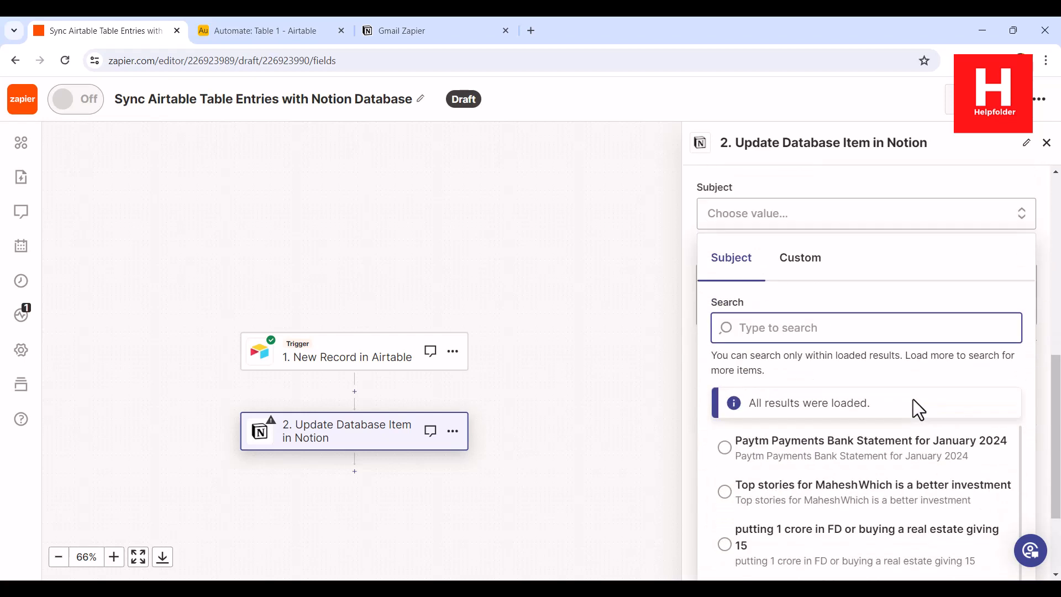
left_click(1041, 313)
- Insert the Airtable Subject value into the second Content field, the one that replaces the item's text
left_click(865, 399)
scroll(1005, 415, "down", 3)
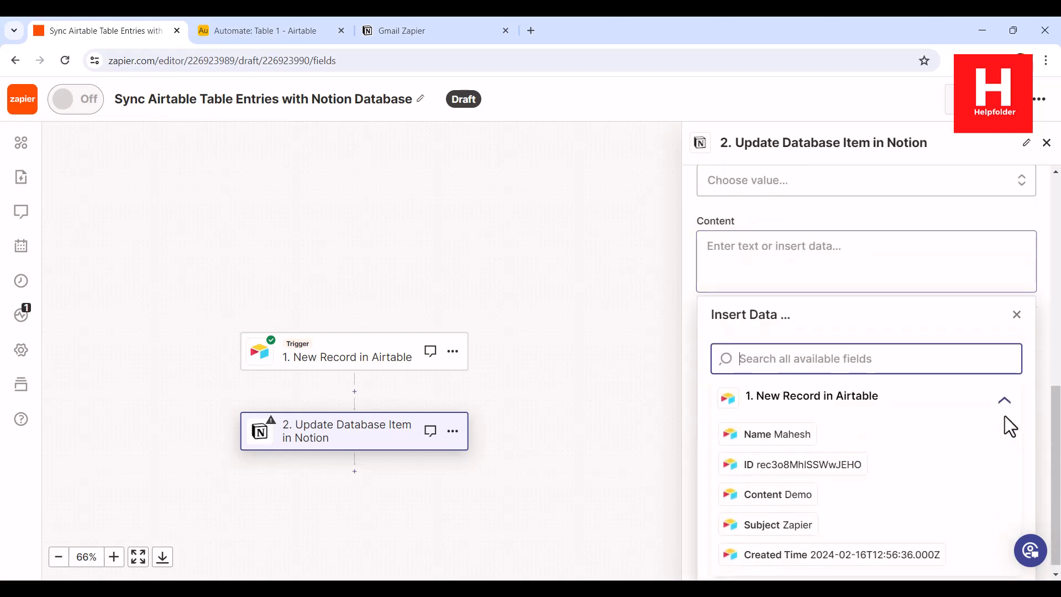
left_click(796, 527)
left_click(1049, 355)
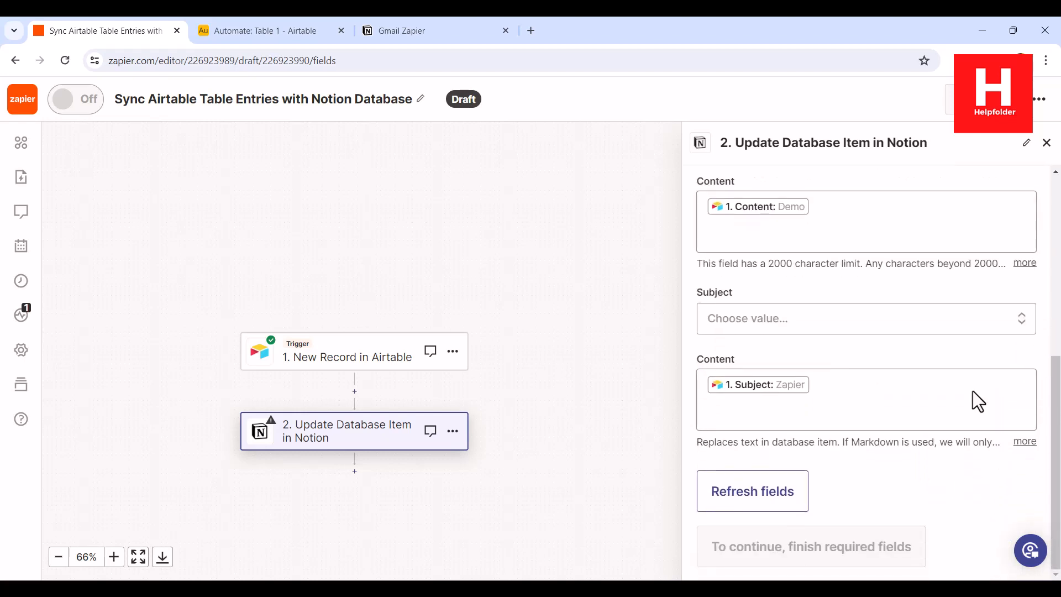
- Set the Notion Subject field to a custom value using the Airtable record ID
left_click(872, 324)
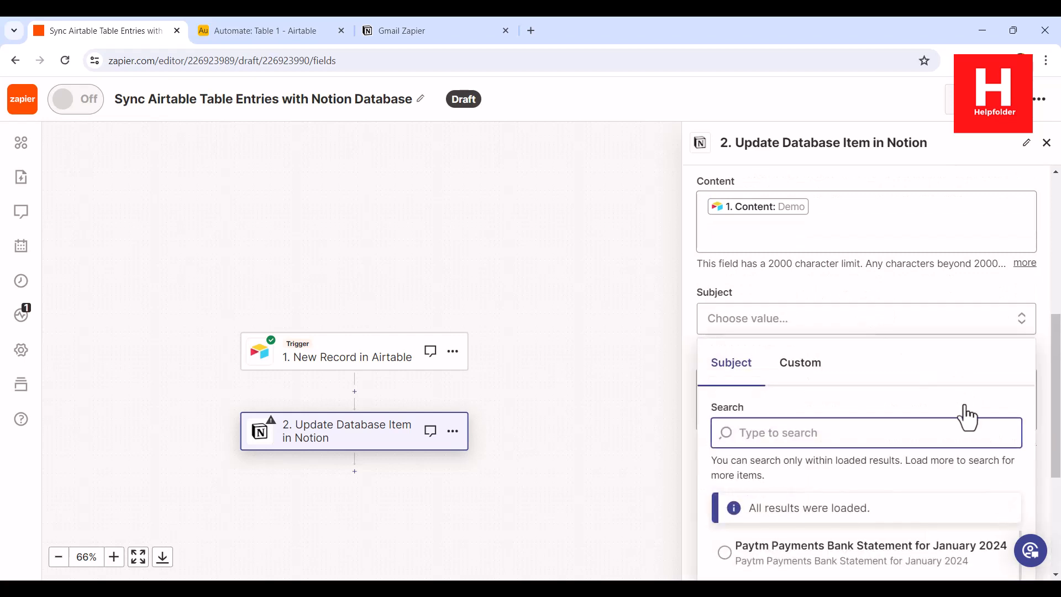
scroll(796, 267, "down", 3)
left_click(801, 227)
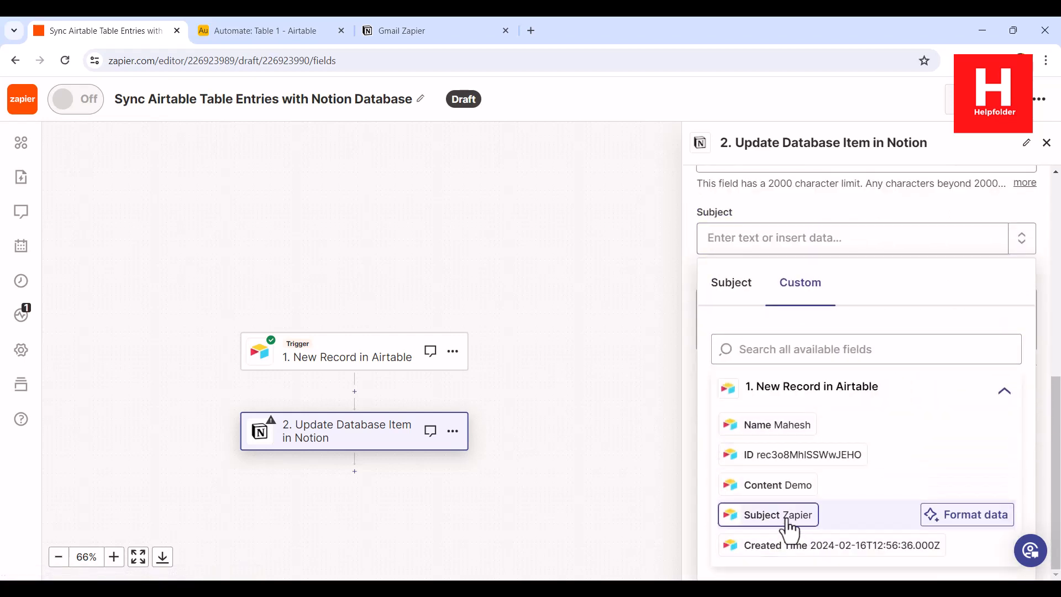
left_click(785, 457)
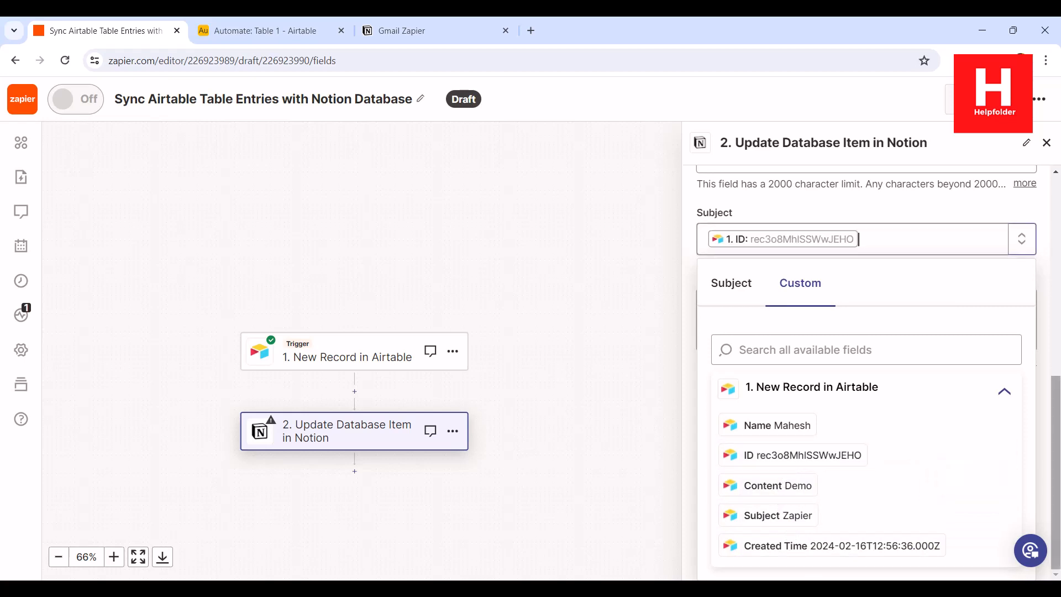
left_click(1046, 348)
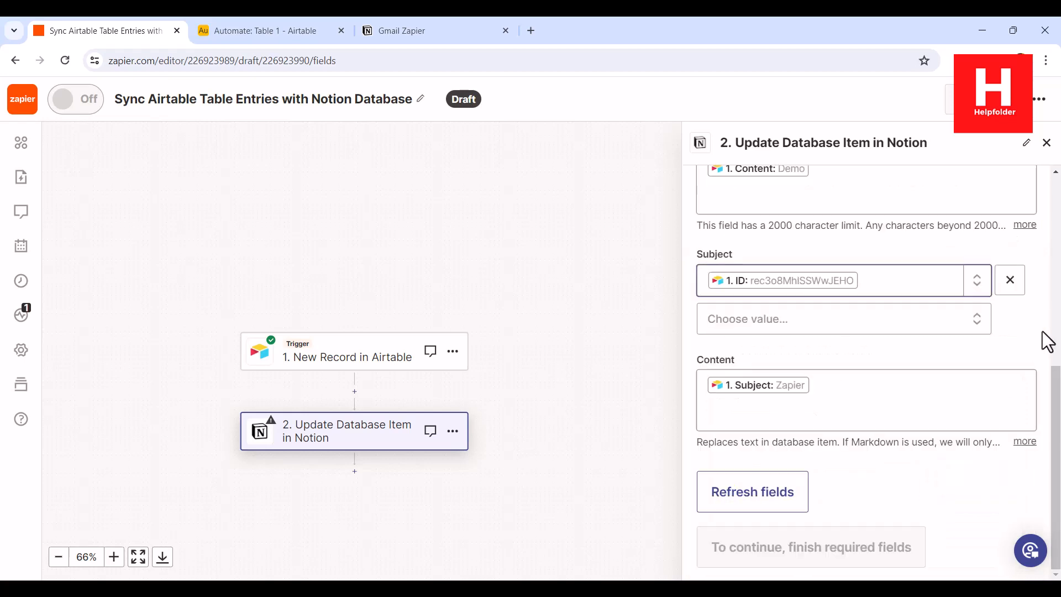
left_click(829, 329)
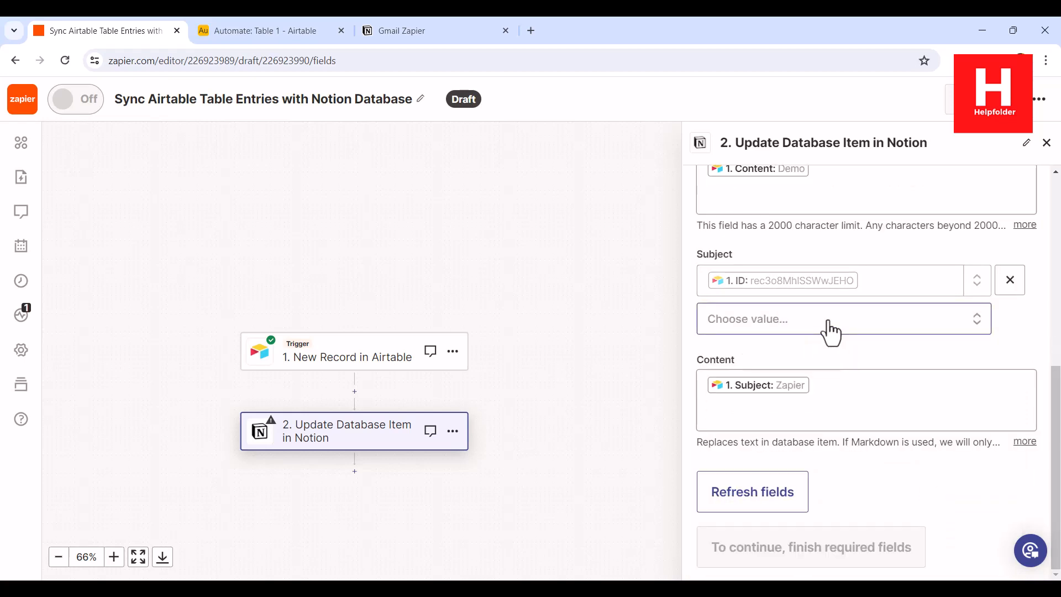
left_click(1014, 340)
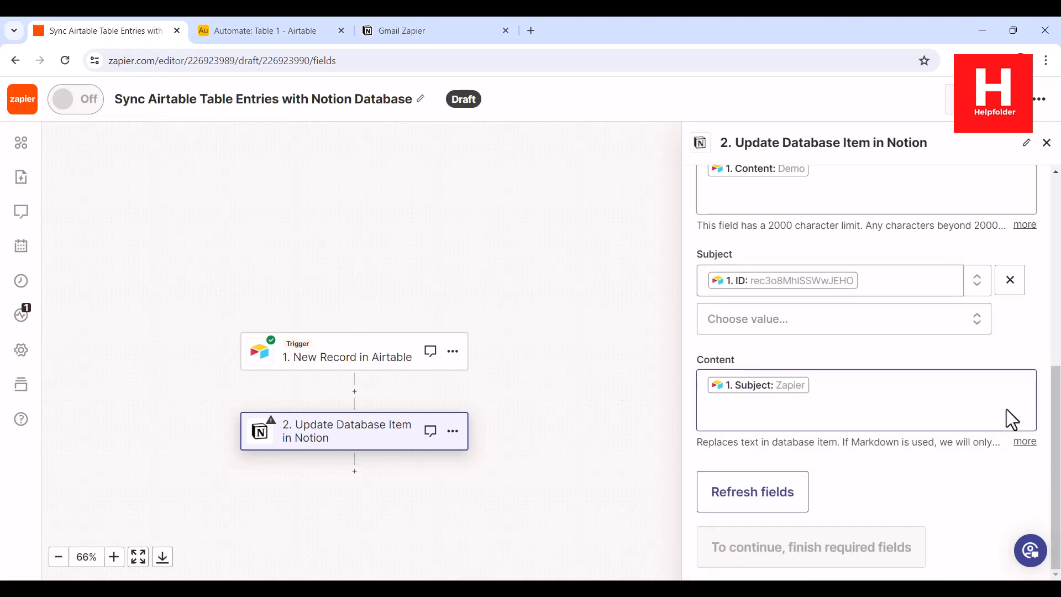
- Review the custom Airtable values offered for the required Item field without inserting one
scroll(994, 398, "up", 2)
scroll(994, 396, "up", 5)
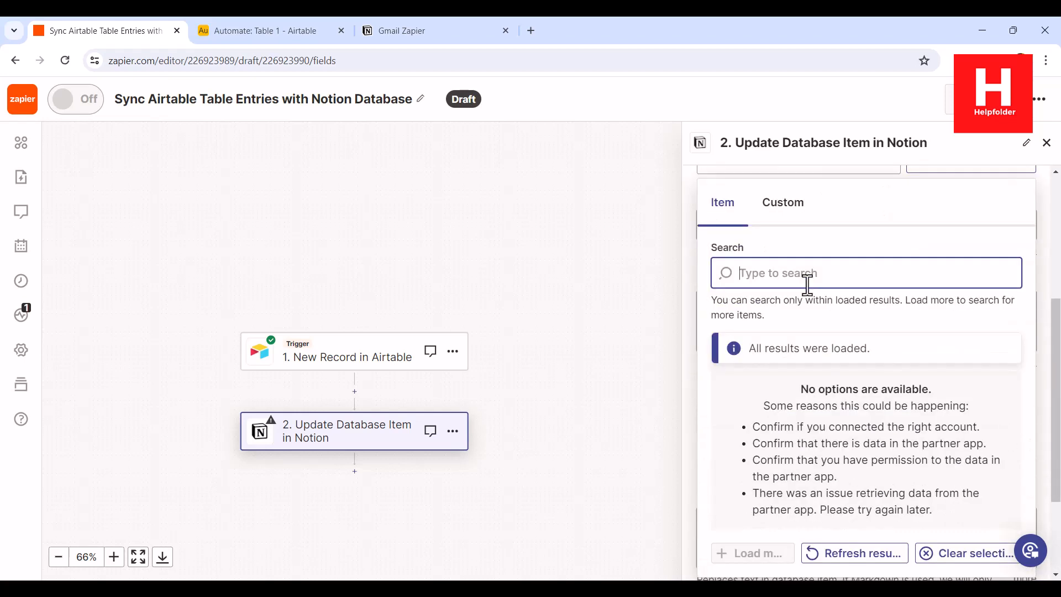
left_click(789, 216)
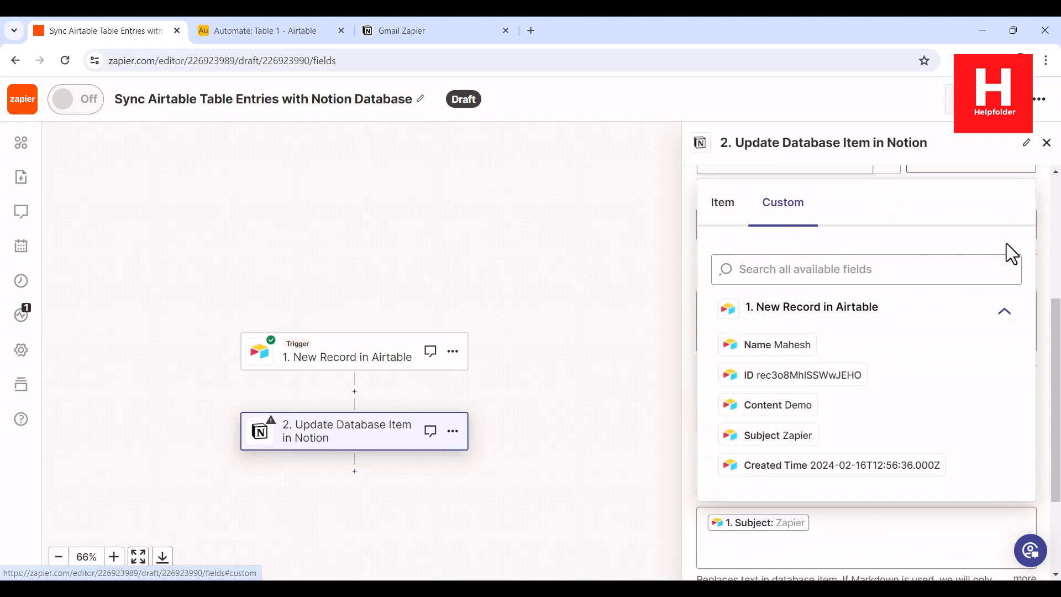
left_click(822, 313)
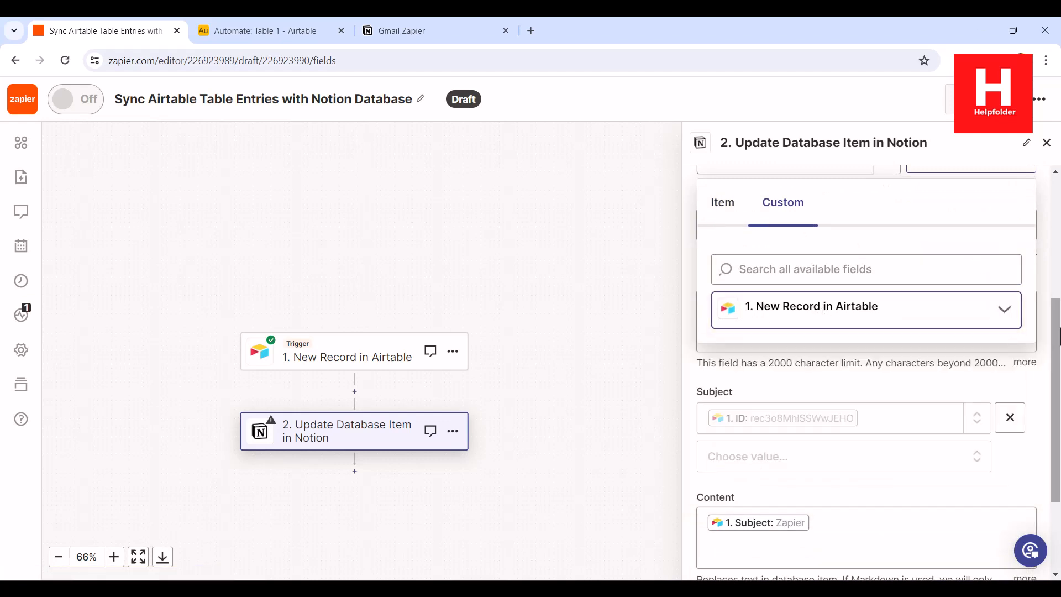
left_click(1049, 292)
- Reopen the choices for the required Item field and refresh its results
scroll(1050, 298, "down", 3)
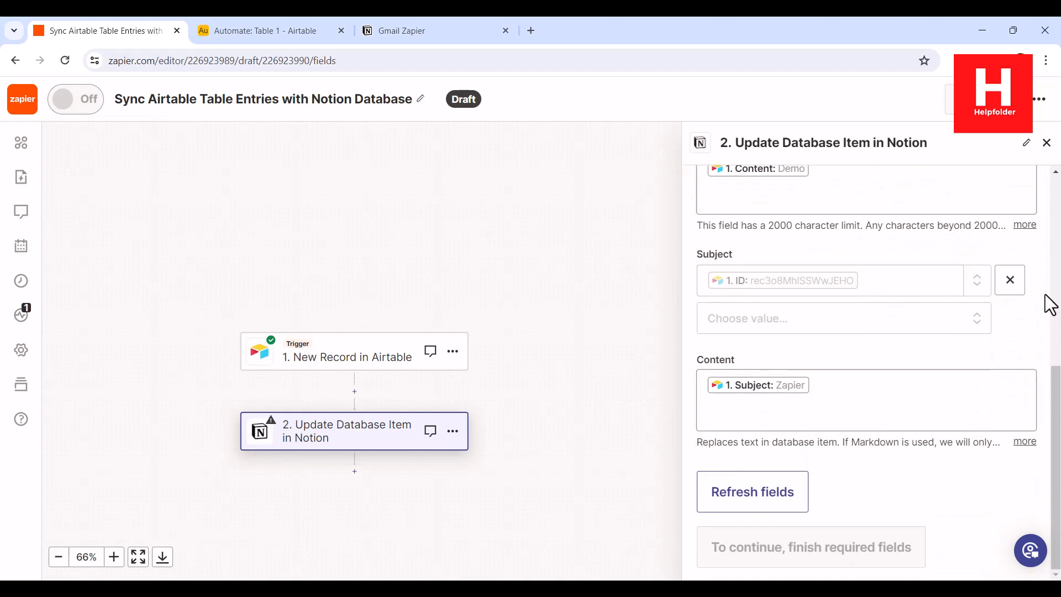
scroll(1050, 294, "up", 6)
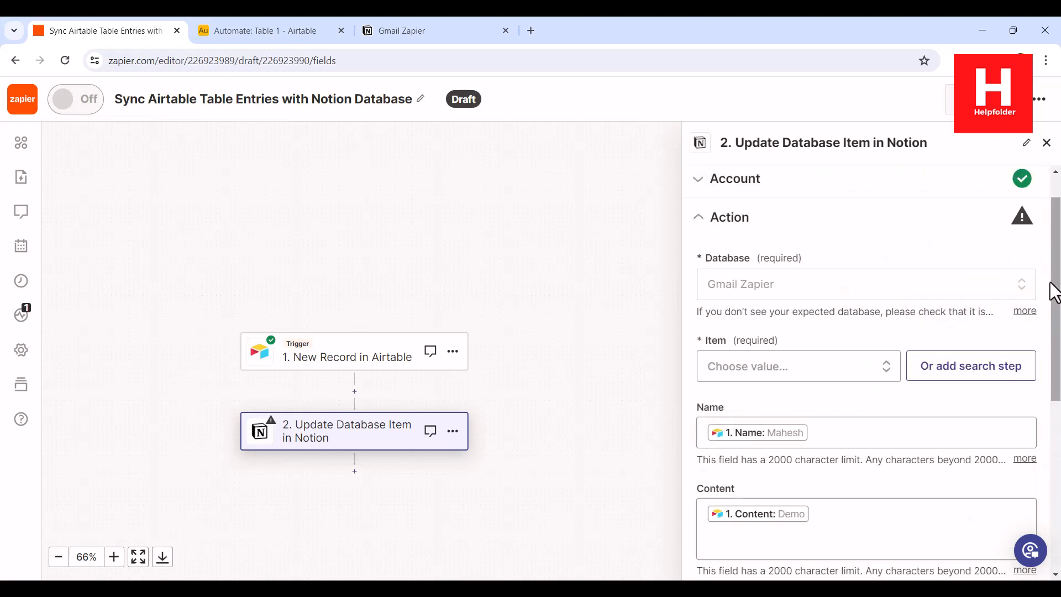
left_click(856, 381)
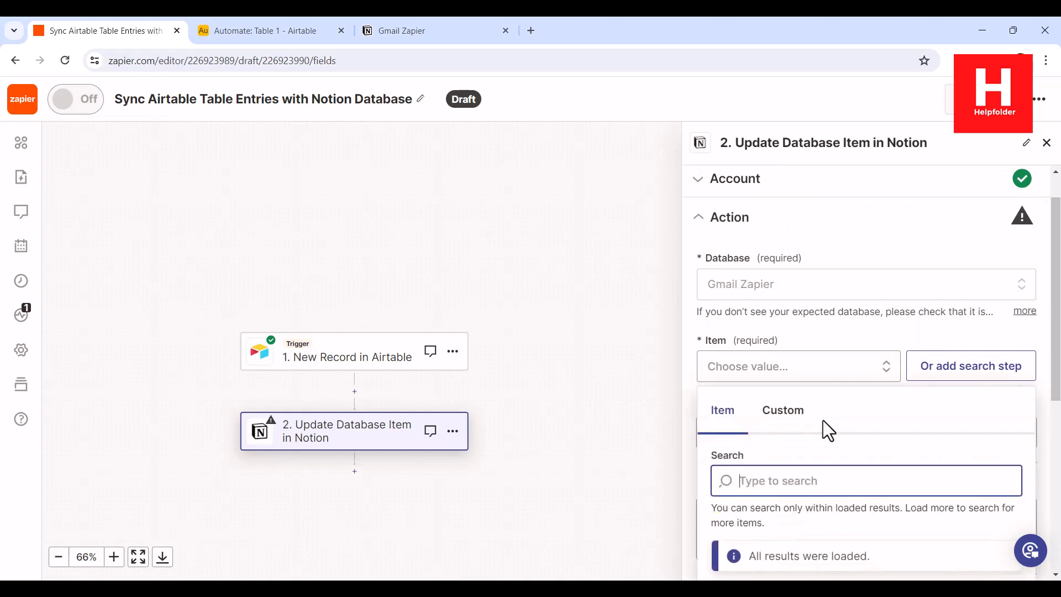
scroll(957, 419, "down", 2)
scroll(958, 419, "down", 1)
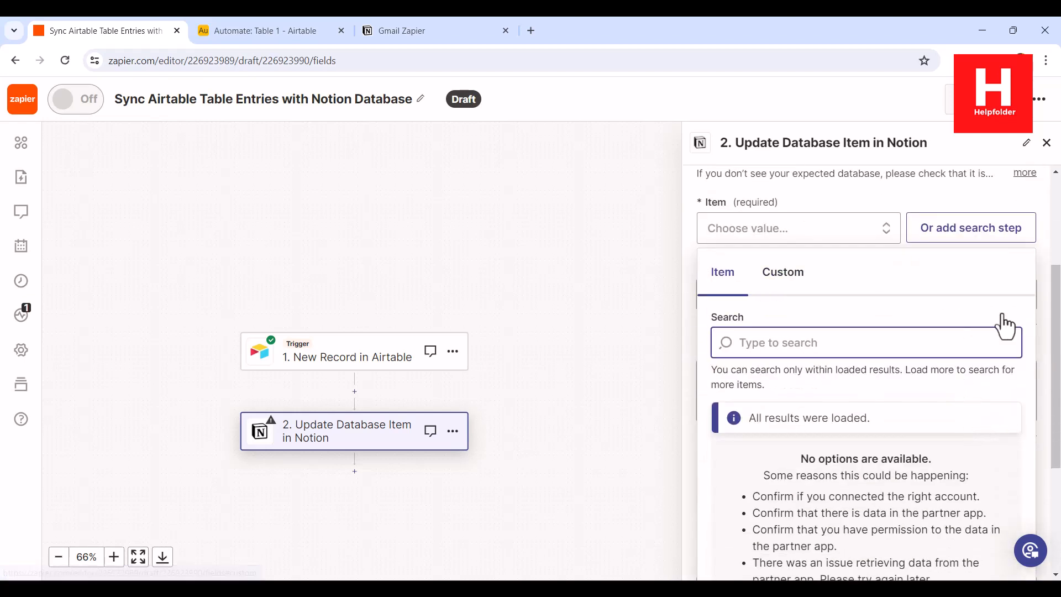
scroll(1039, 309, "down", 4)
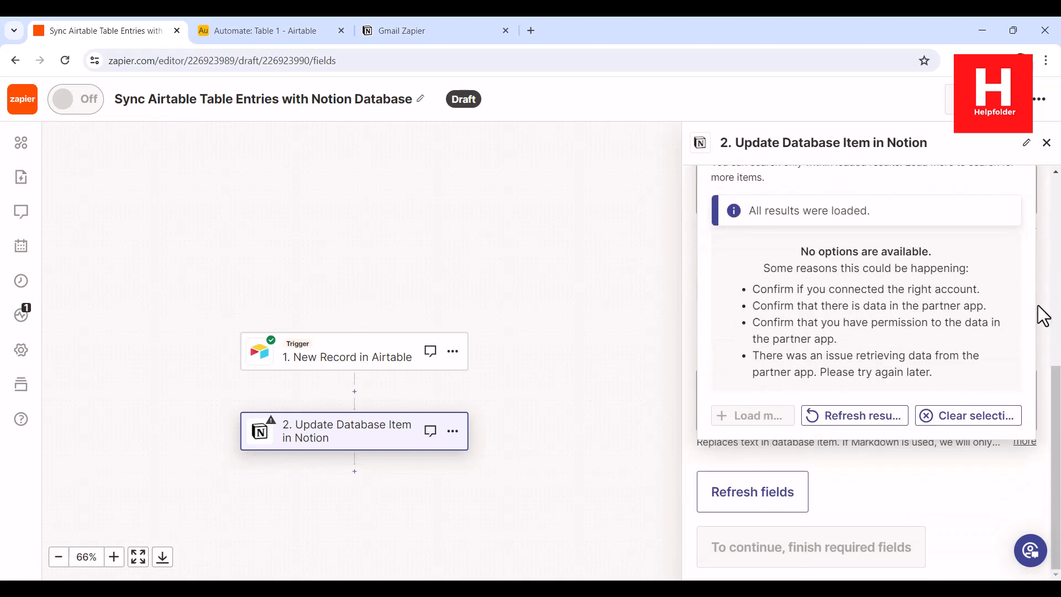
left_click(876, 421)
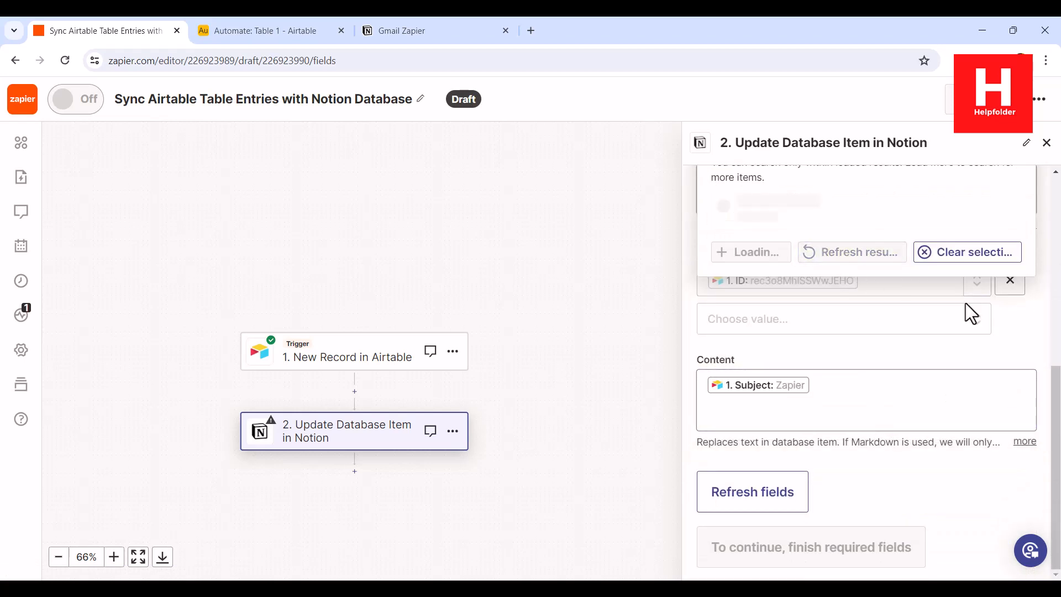
- Set the required Item field to a custom value using the Airtable record ID
scroll(839, 183, "up", 3)
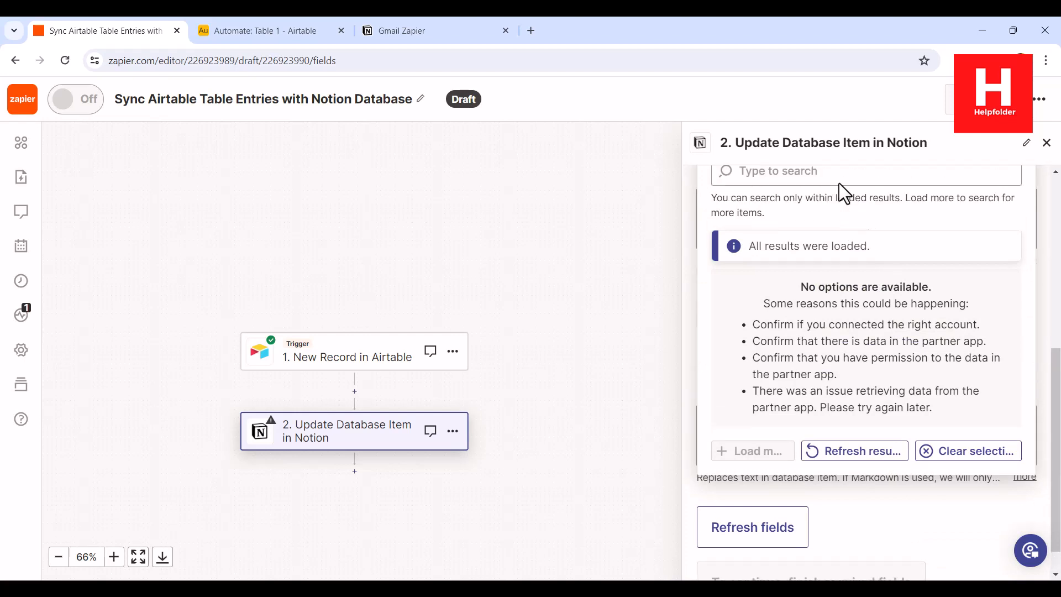
left_click(799, 213)
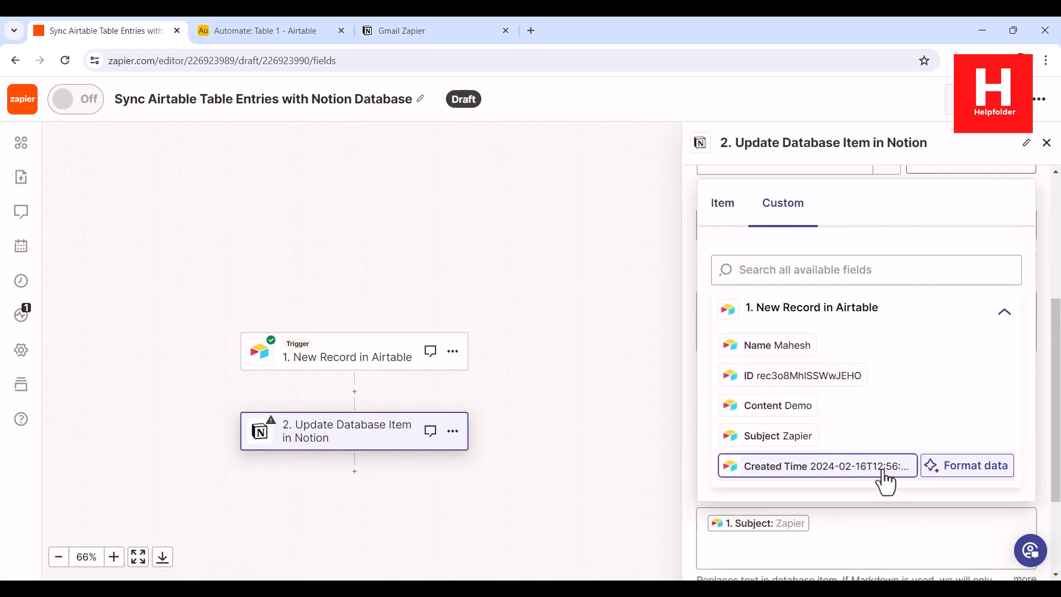
left_click(780, 378)
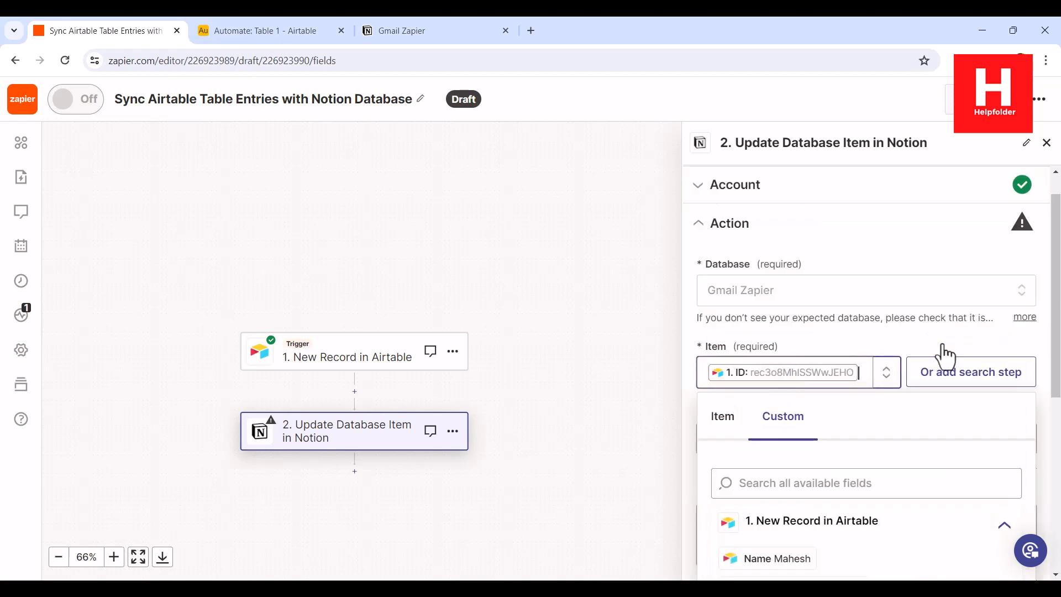
left_click(1050, 282)
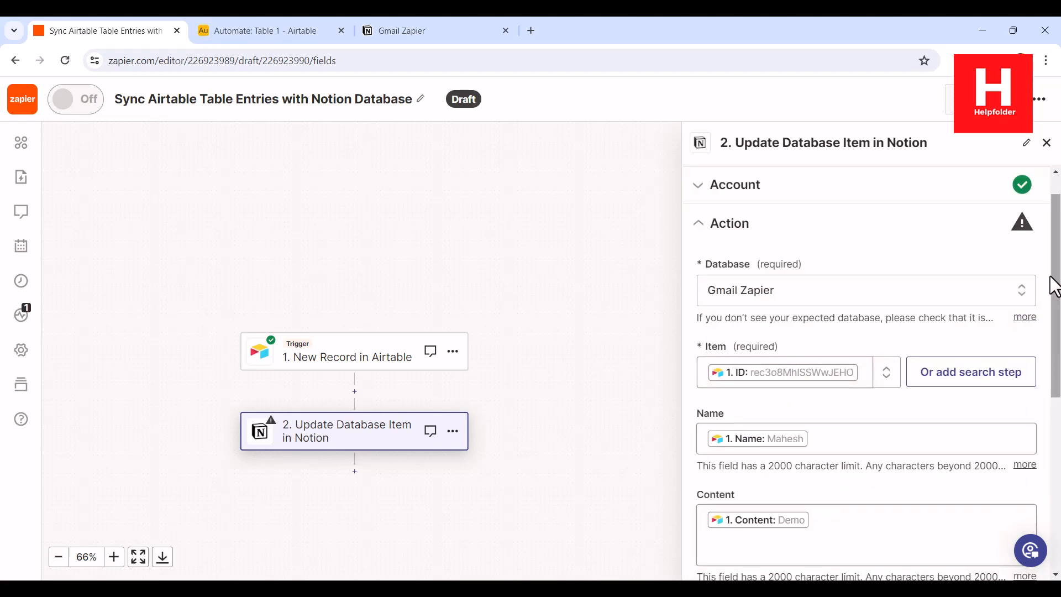
- Remove the Airtable record ID from the Notion Subject field and open the field's value choices
scroll(862, 398, "down", 4)
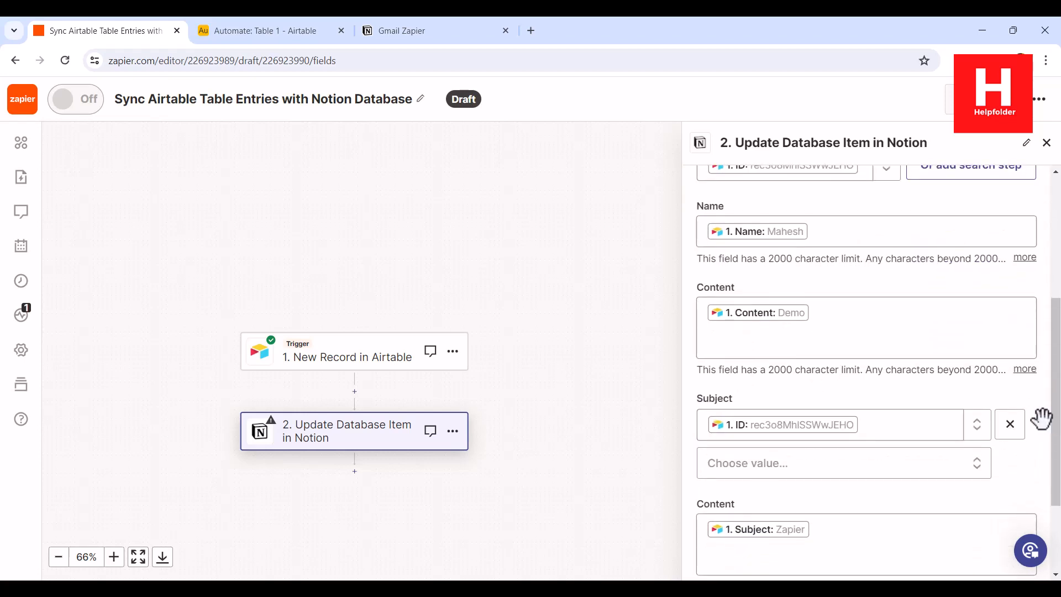
left_click(1010, 428)
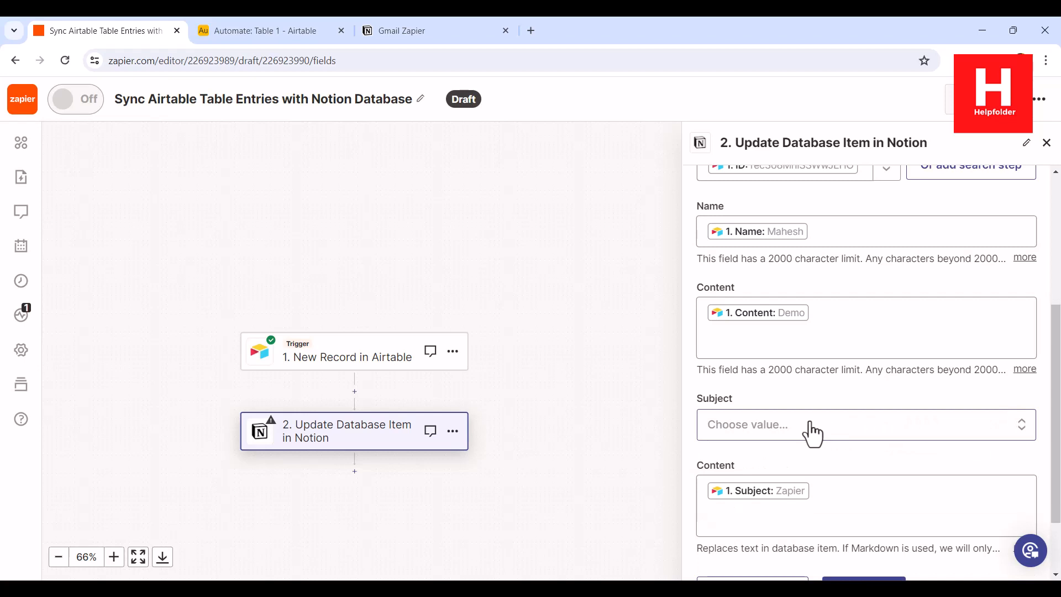
left_click(828, 430)
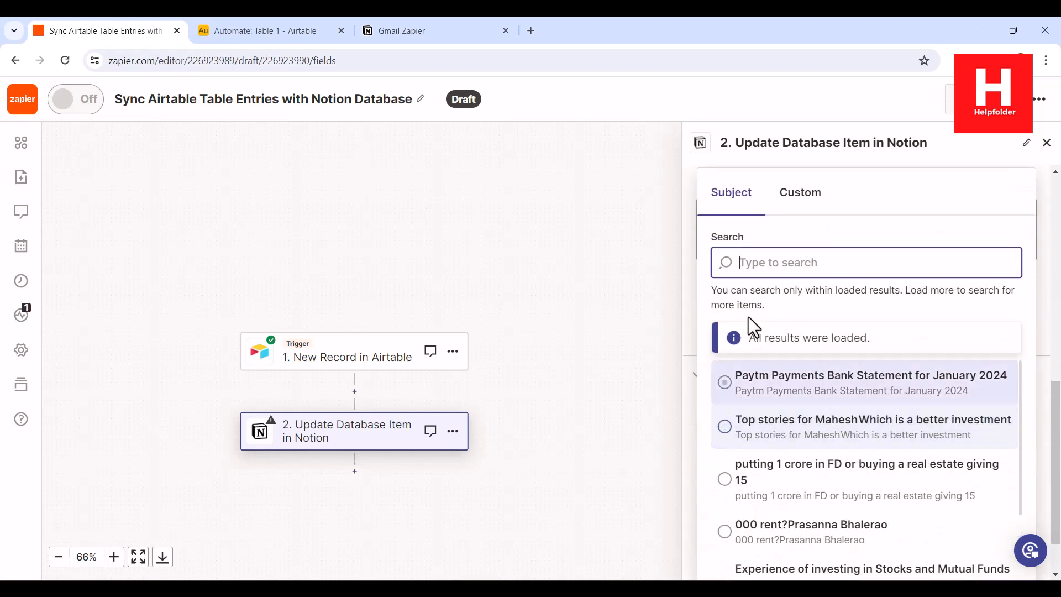